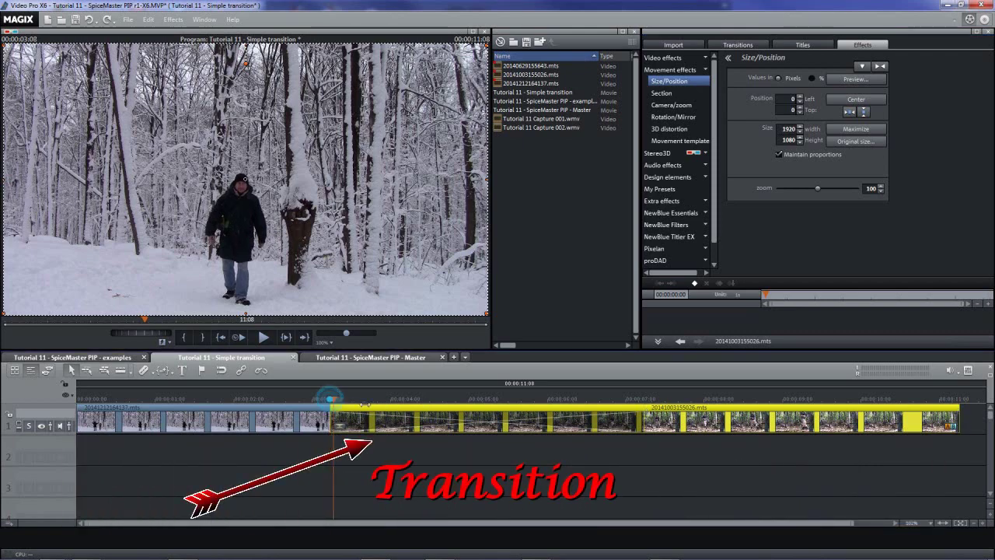
Replace the winter–autumn crossfade with Pixelan SpiceMASTER 2.5 and open its SpiceMASTER 2.5 PRO settings
{"action": "left_click_drag", "start_coordinate": [457, 400], "coordinate": [563, 400]}
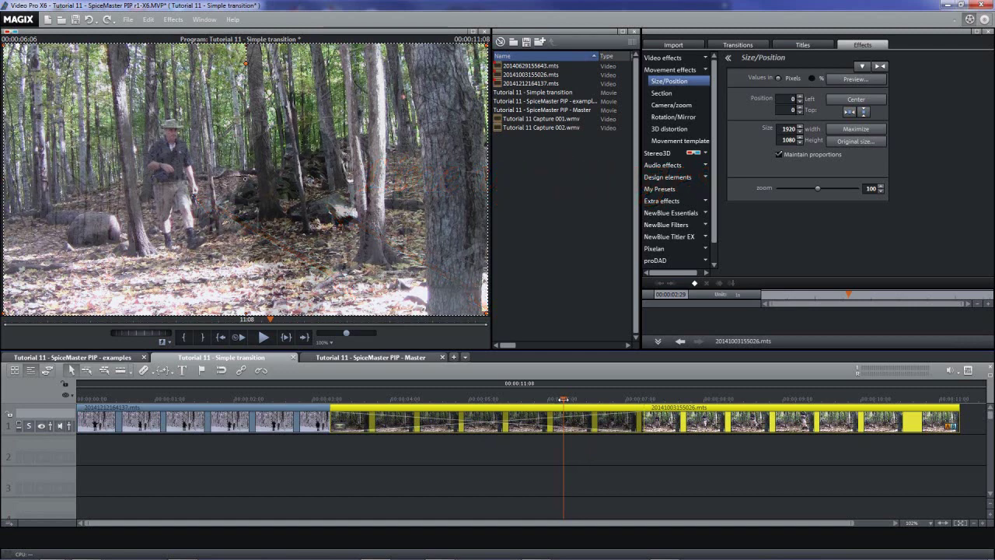
{"action": "key", "text": "space"}
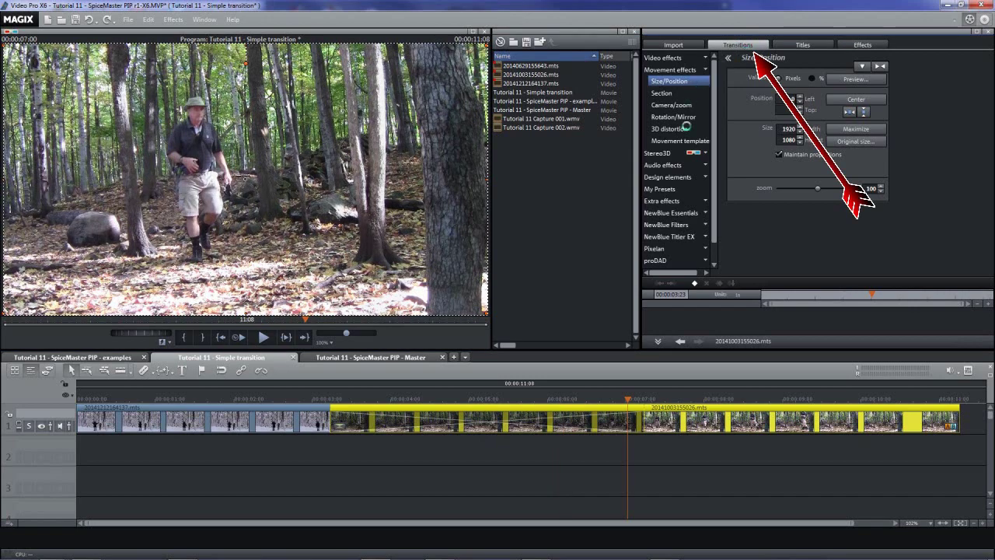
{"action": "left_click", "coordinate": [668, 131]}
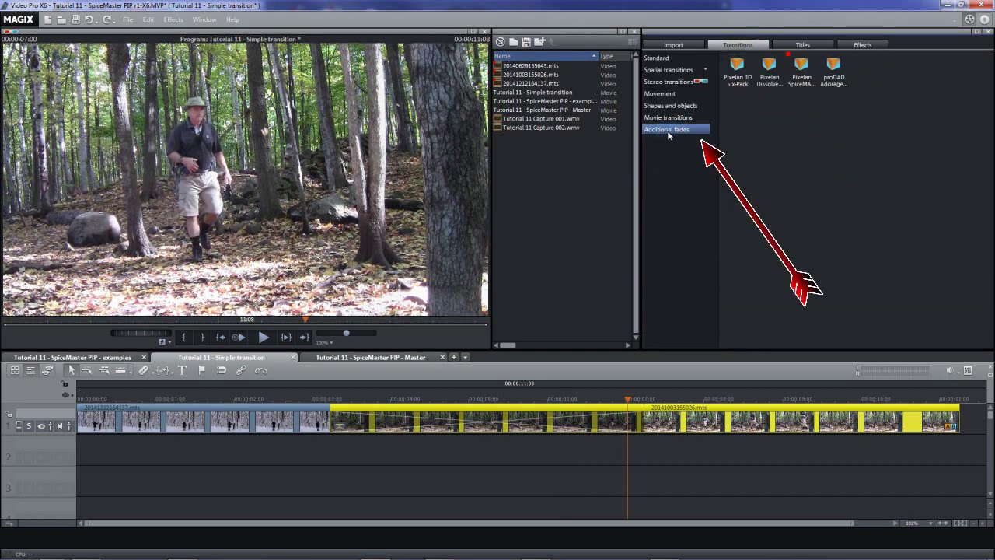
{"action": "left_click", "coordinate": [802, 65]}
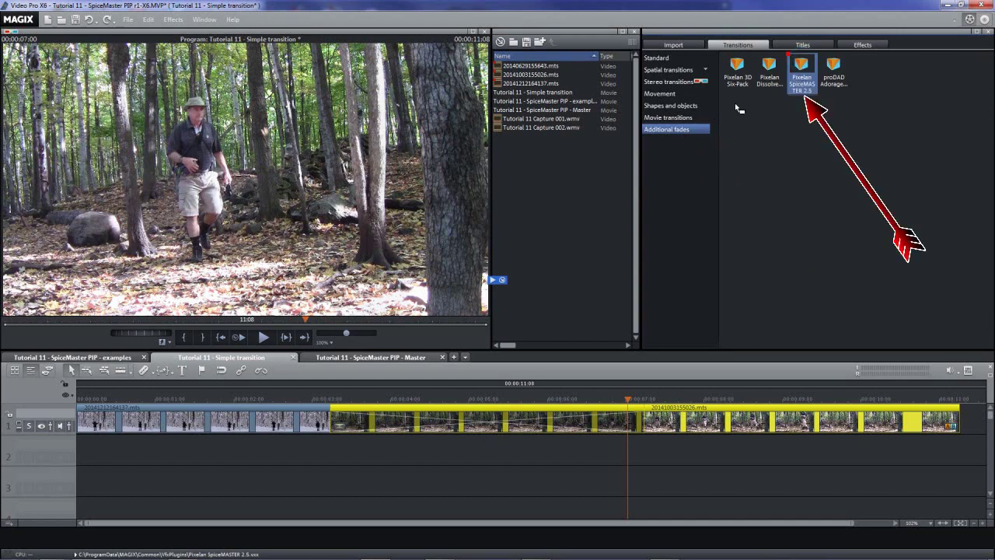
{"action": "left_click_drag", "start_coordinate": [370, 389], "coordinate": [339, 430]}
{"action": "left_click", "coordinate": [339, 429]}
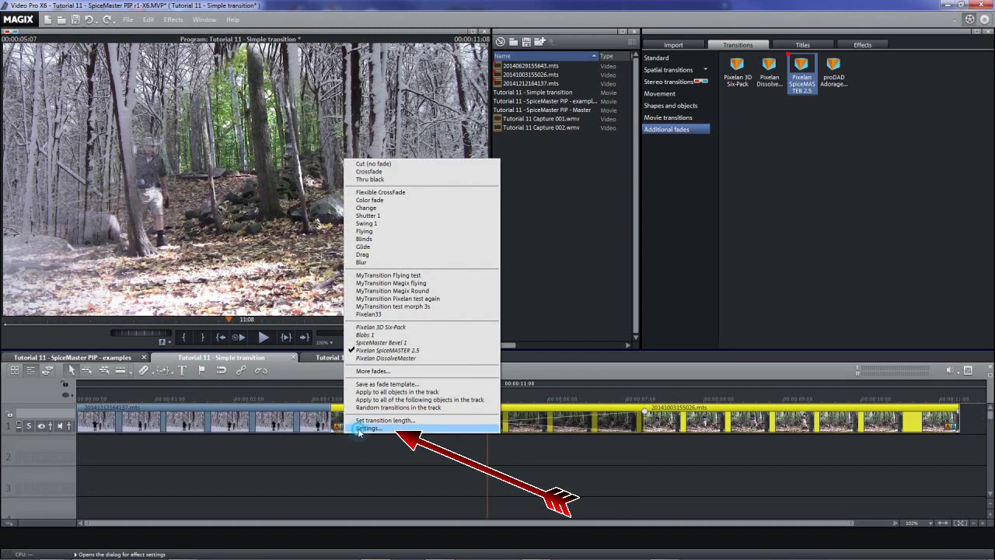
{"action": "left_click", "coordinate": [367, 428]}
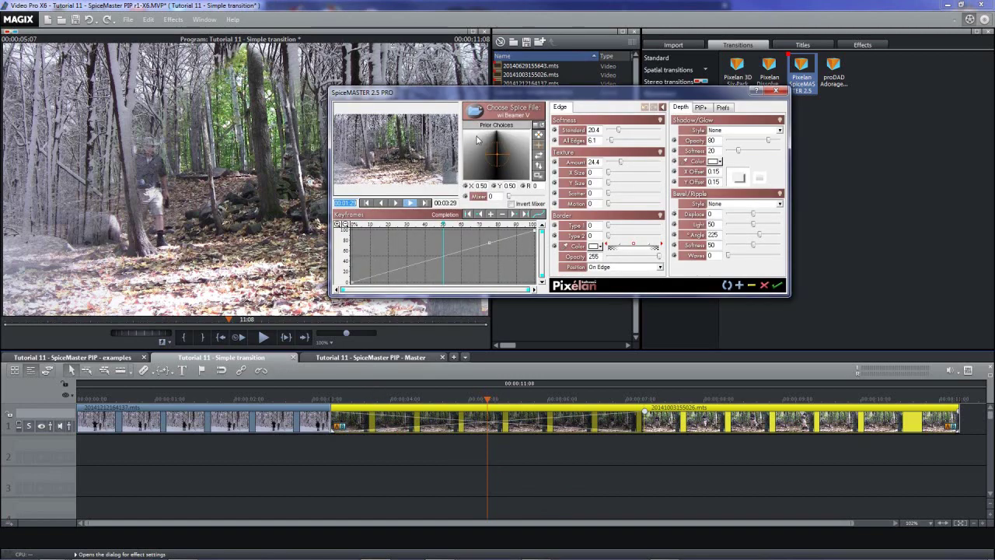
Set Texture Amount to 0 and load the Split spice 'sp Crack1 V' from the spice library
{"action": "left_click_drag", "start_coordinate": [619, 162], "coordinate": [608, 131]}
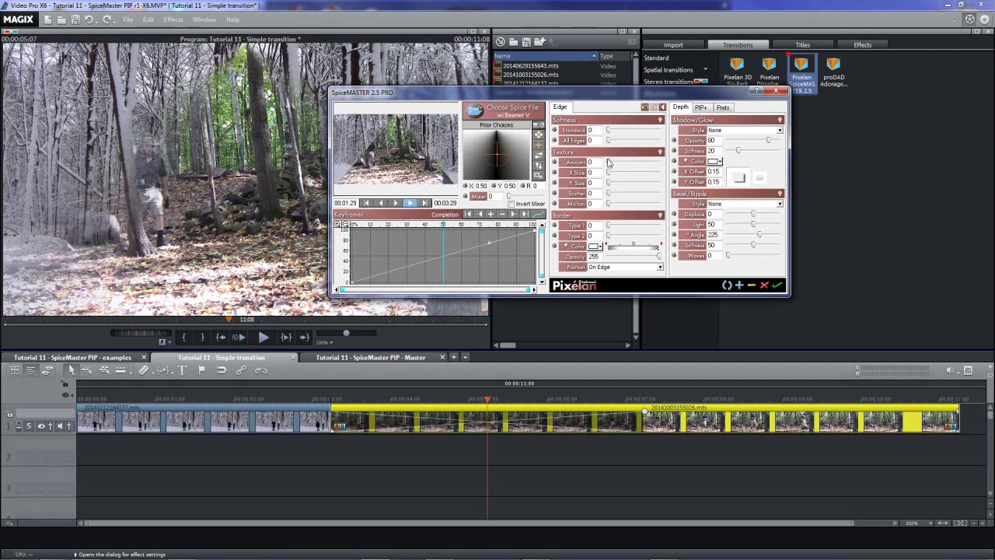
{"action": "left_click", "coordinate": [512, 109]}
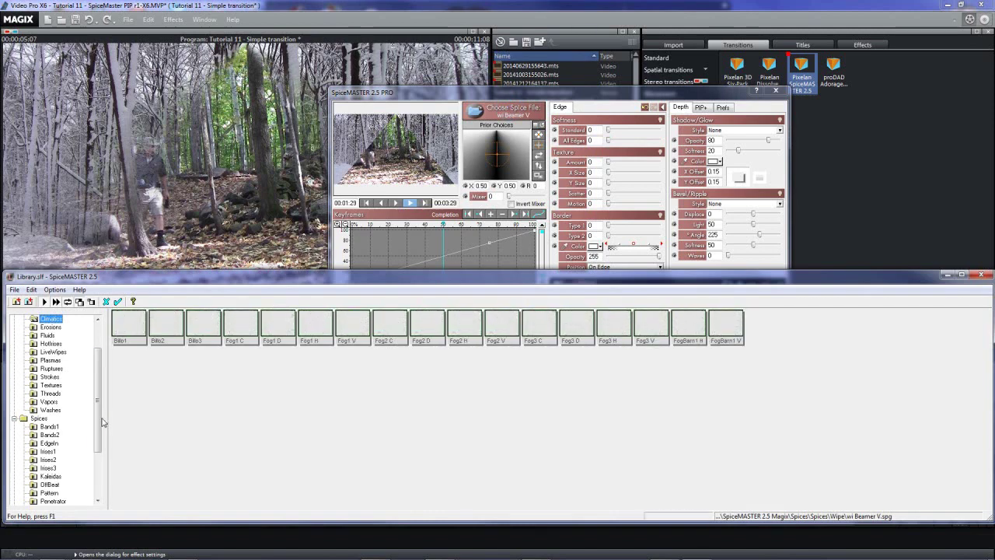
{"action": "left_click_drag", "start_coordinate": [98, 401], "coordinate": [98, 440]}
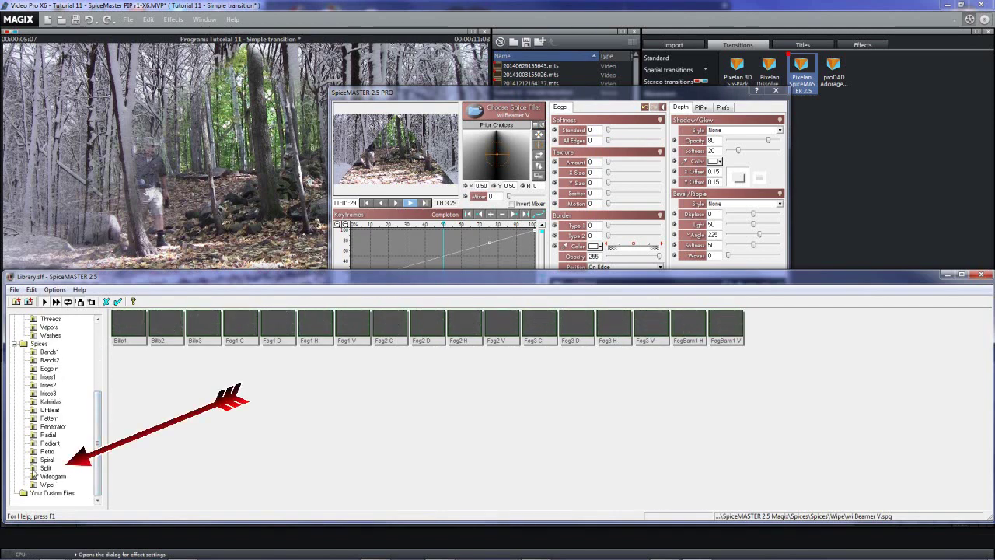
{"action": "left_click", "coordinate": [34, 469]}
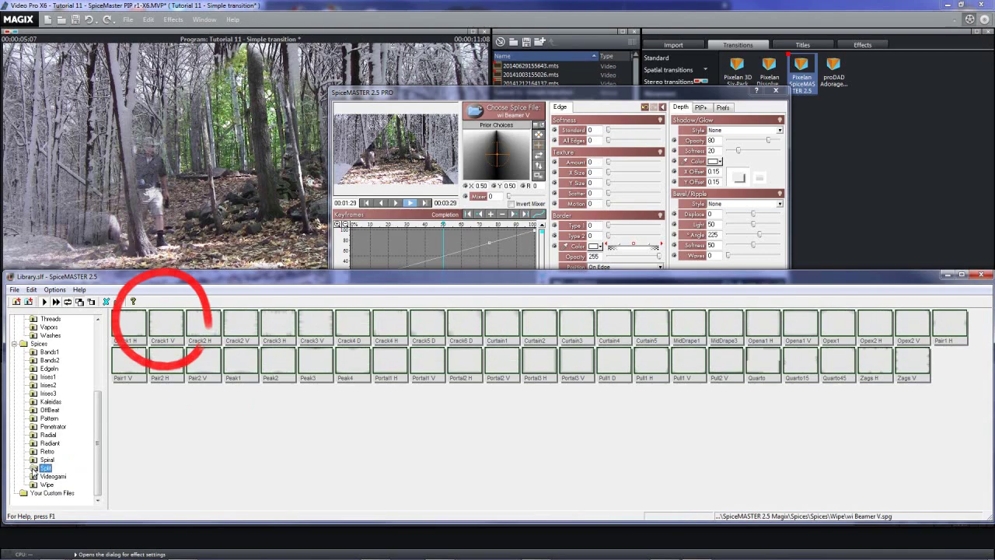
{"action": "double_click", "coordinate": [170, 323]}
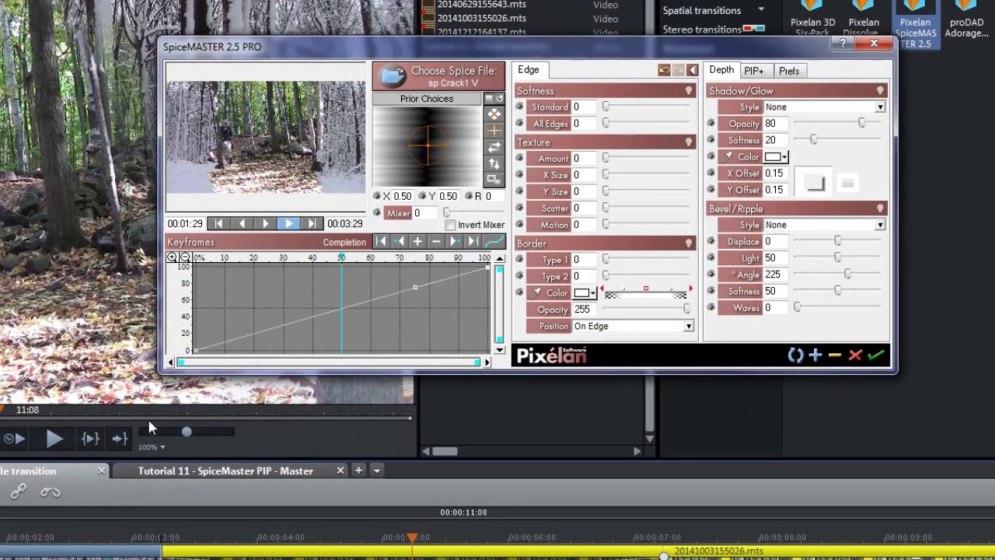
{"action": "left_click", "coordinate": [281, 259]}
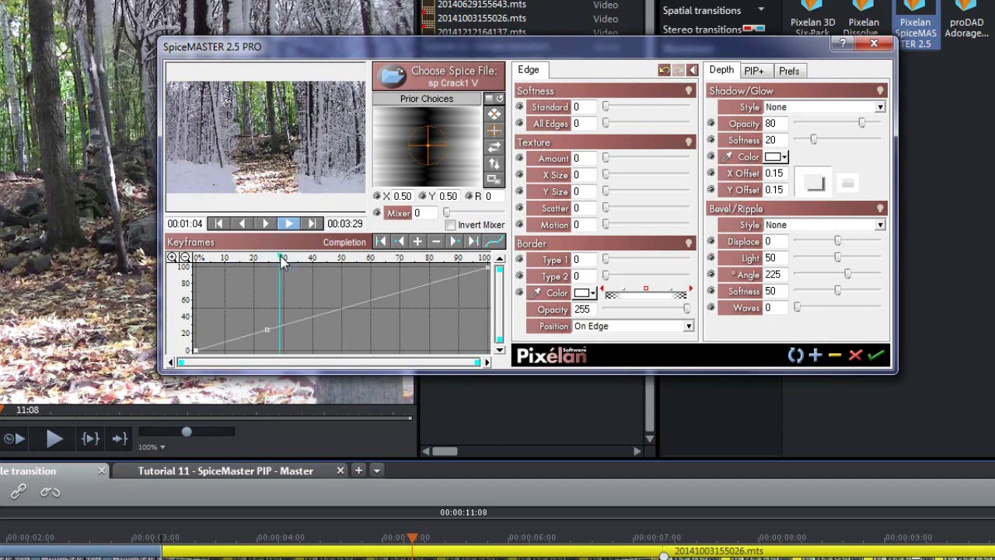
{"action": "left_click", "coordinate": [200, 259]}
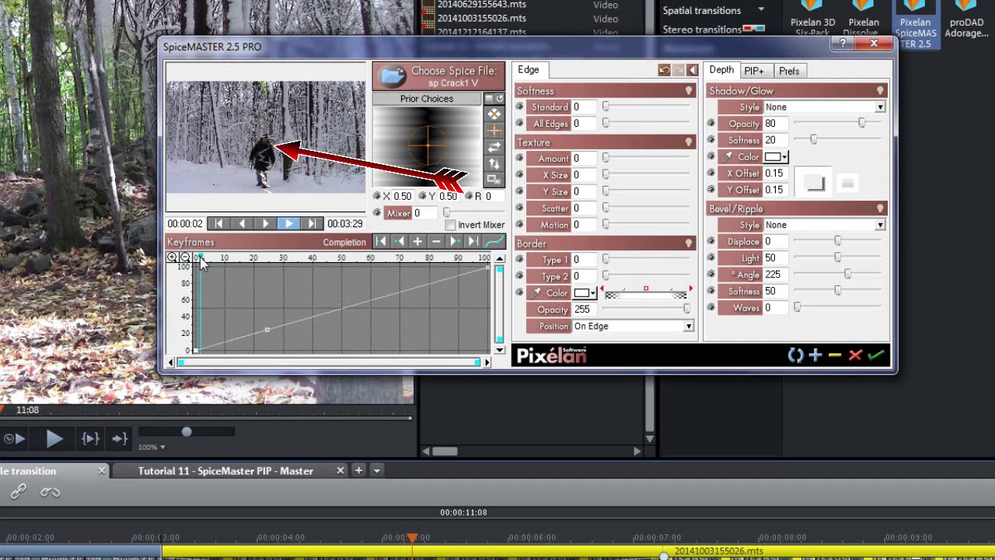
{"action": "mouse_move", "coordinate": [200, 260]}
{"action": "left_mouse_down"}
{"action": "mouse_move", "coordinate": [340, 278]}
{"action": "mouse_move", "coordinate": [297, 258]}
{"action": "mouse_move", "coordinate": [198, 266]}
{"action": "left_mouse_up"}
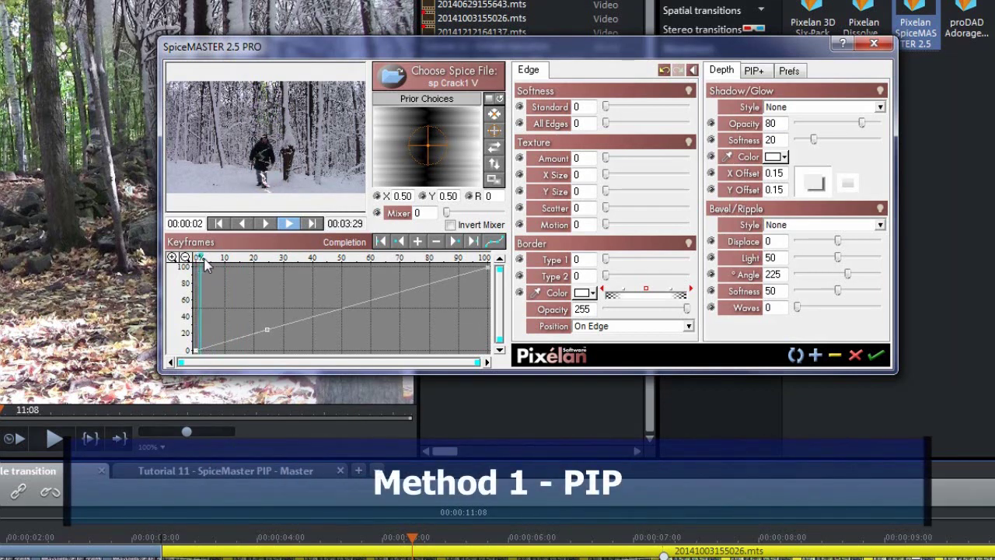
{"action": "left_click_drag", "start_coordinate": [206, 265], "coordinate": [208, 265]}
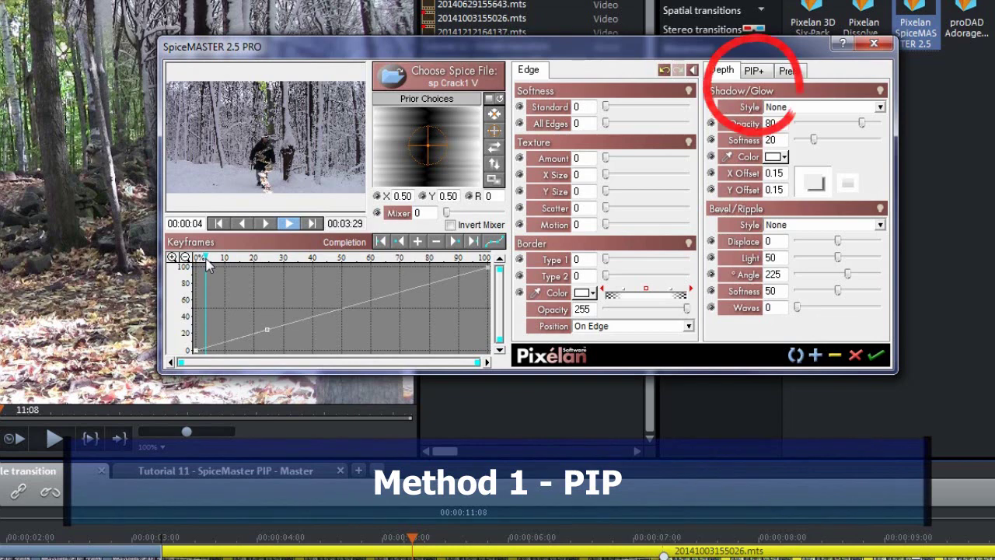
Set the PIP+ Choose option to PIP and move the inset matte to X 0.12, Y 0.19
{"action": "left_click", "coordinate": [754, 71]}
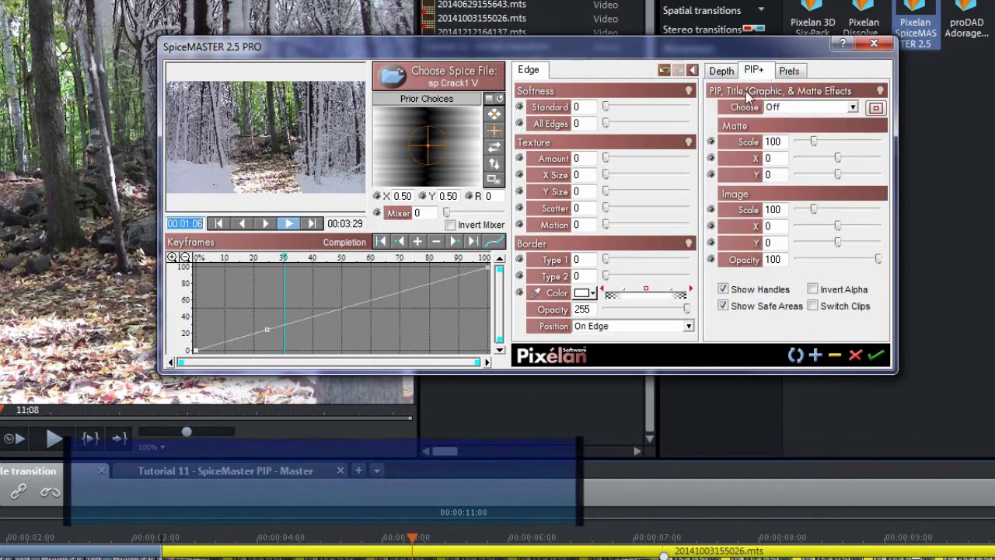
{"action": "left_click", "coordinate": [854, 105]}
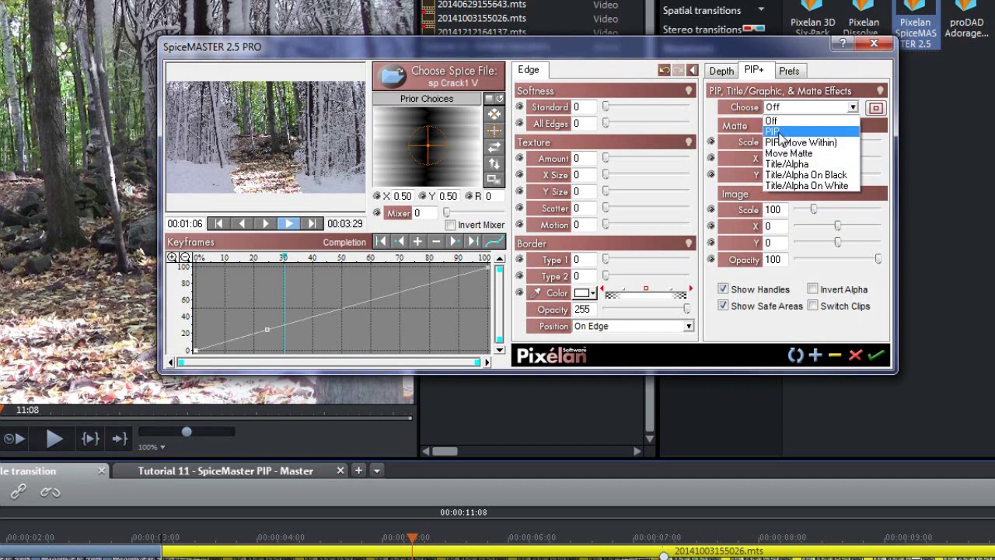
{"action": "left_click", "coordinate": [777, 132]}
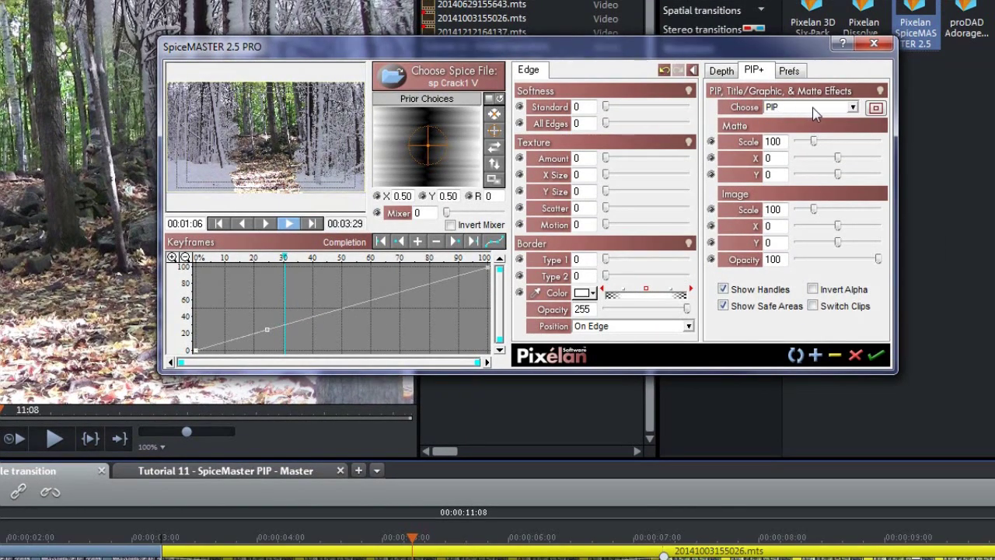
{"action": "left_click", "coordinate": [877, 109]}
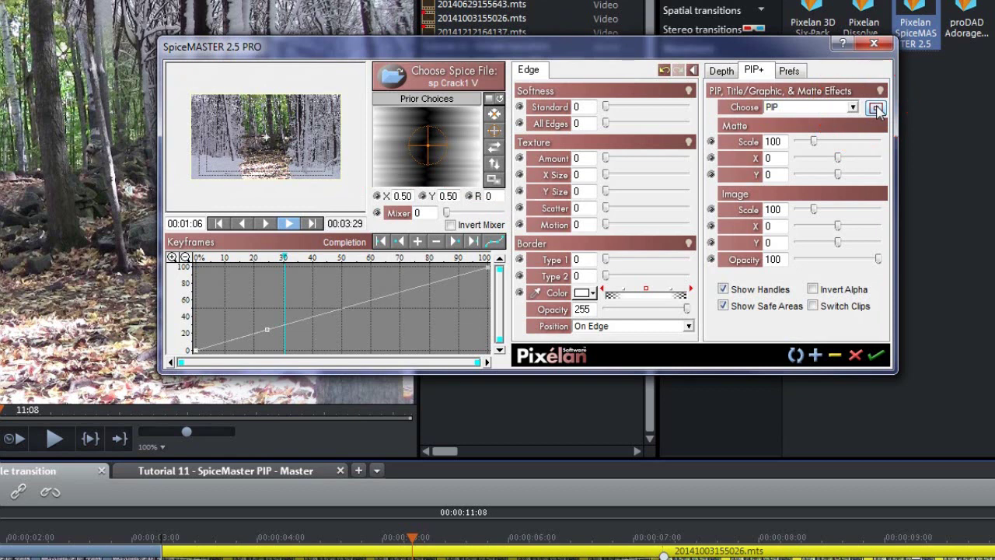
{"action": "left_click", "coordinate": [876, 109]}
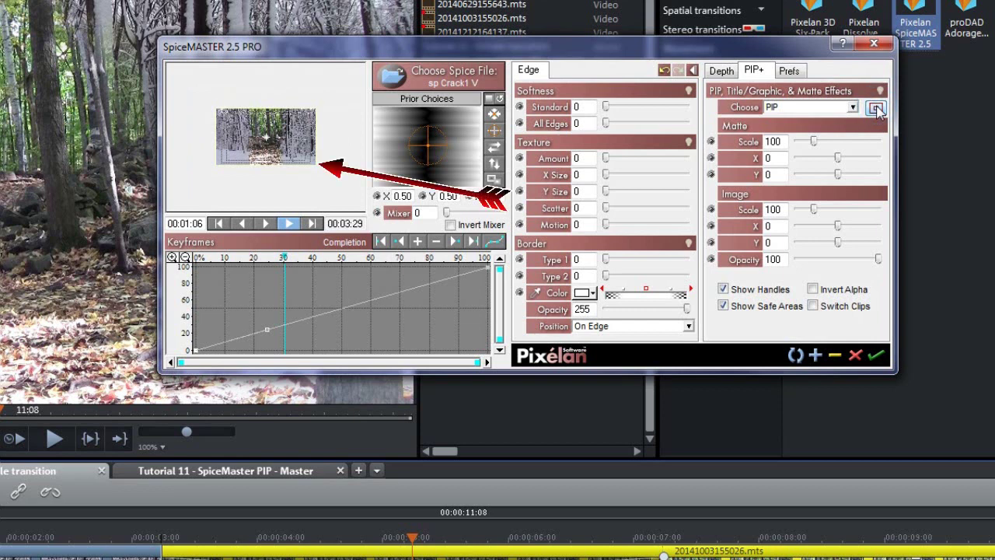
{"action": "left_click", "coordinate": [876, 108]}
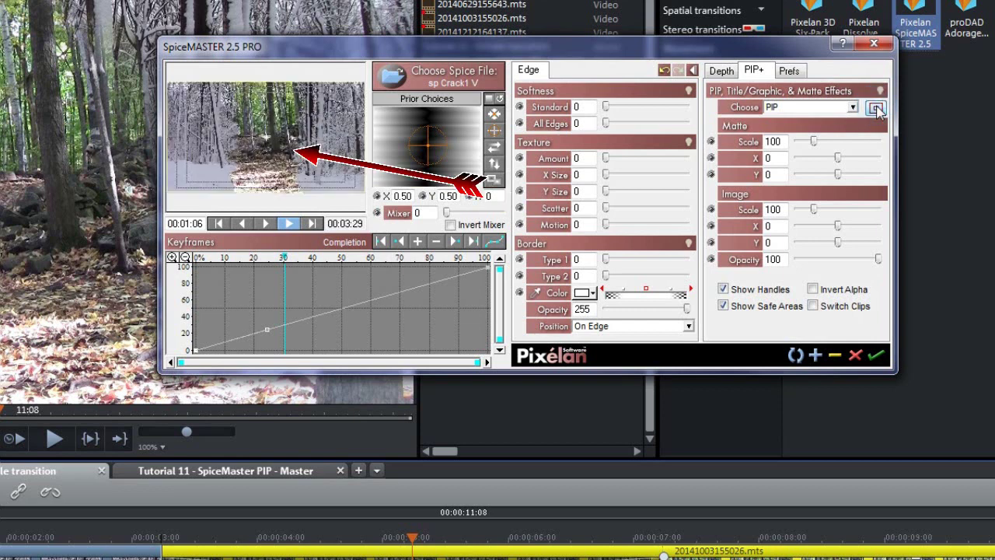
{"action": "mouse_move", "coordinate": [265, 136]}
{"action": "left_mouse_down"}
{"action": "mouse_move", "coordinate": [302, 141]}
{"action": "mouse_move", "coordinate": [251, 124]}
{"action": "mouse_move", "coordinate": [291, 158]}
{"action": "left_mouse_up"}
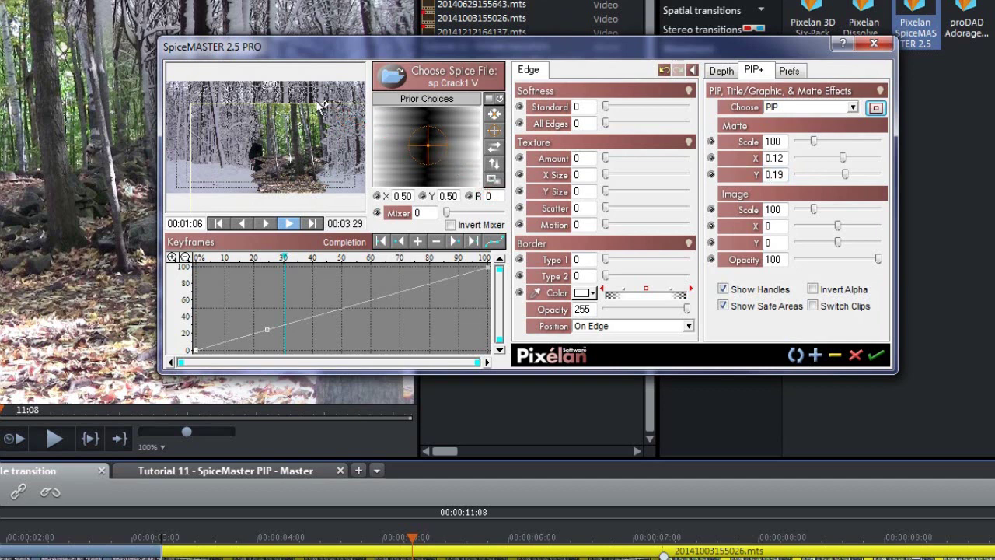
{"action": "left_click_drag", "start_coordinate": [263, 107], "coordinate": [330, 133]}
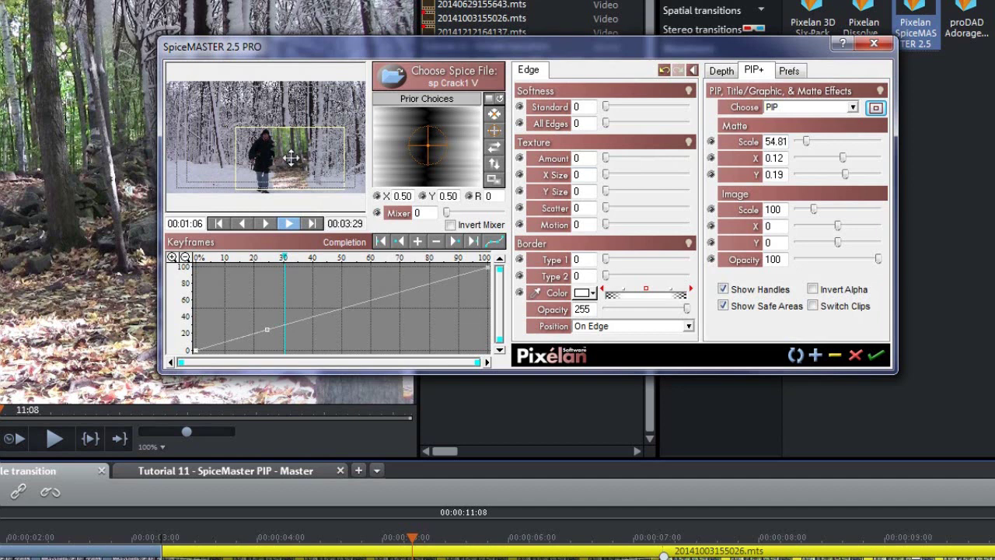
{"action": "left_click_drag", "start_coordinate": [291, 158], "coordinate": [291, 145]}
{"action": "double_click", "coordinate": [767, 140]}
{"action": "type", "text": "100"}
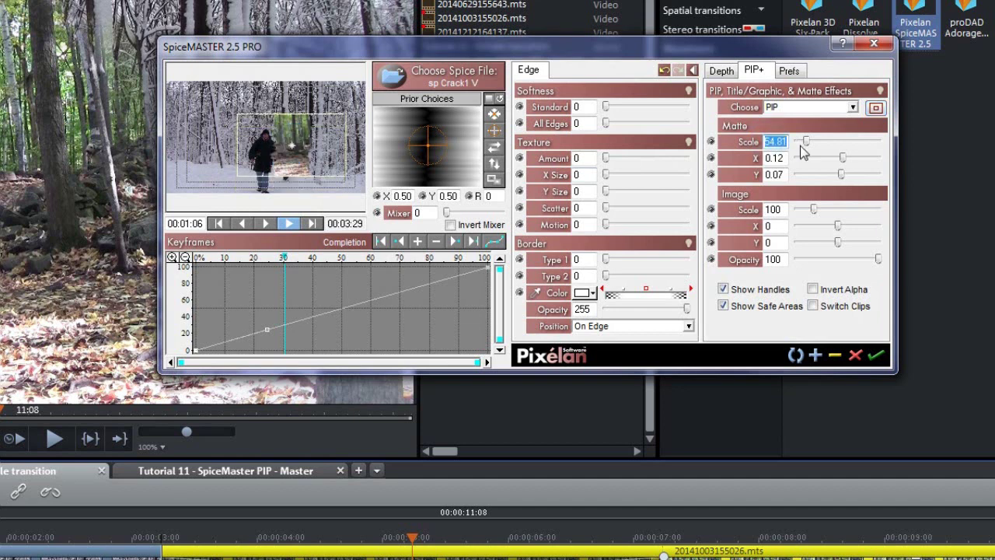
{"action": "double_click", "coordinate": [785, 158]}
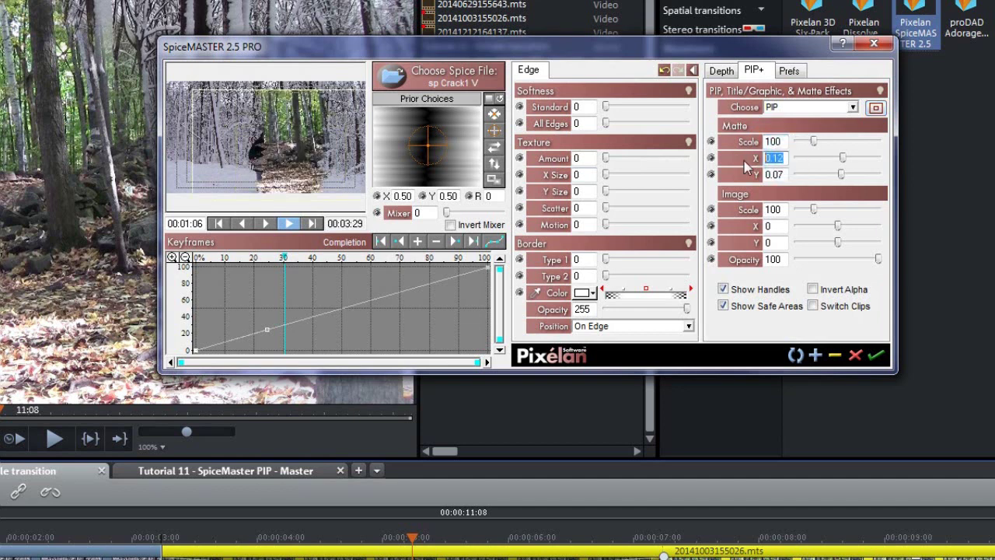
{"action": "type", "text": "00"}
{"action": "double_click", "coordinate": [773, 174]}
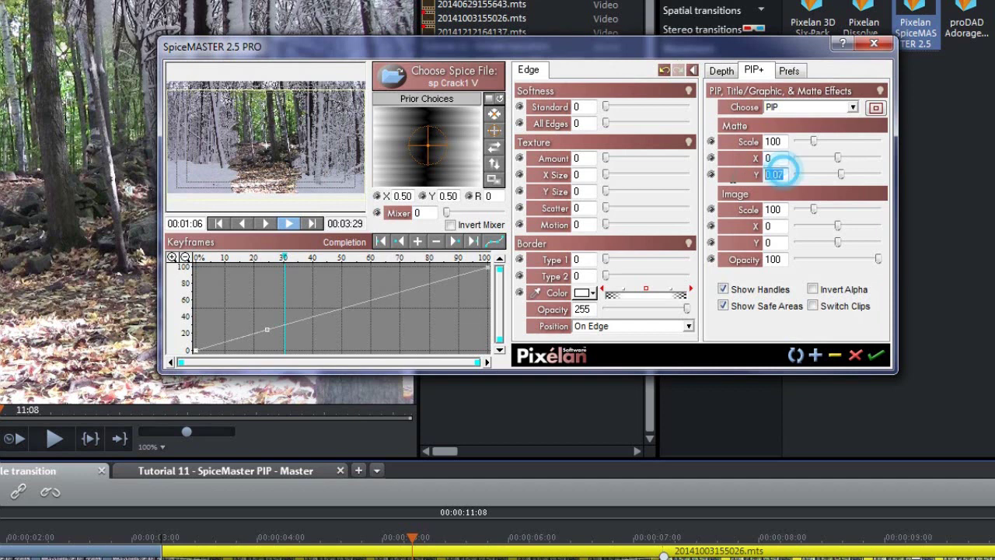
{"action": "type", "text": "0"}
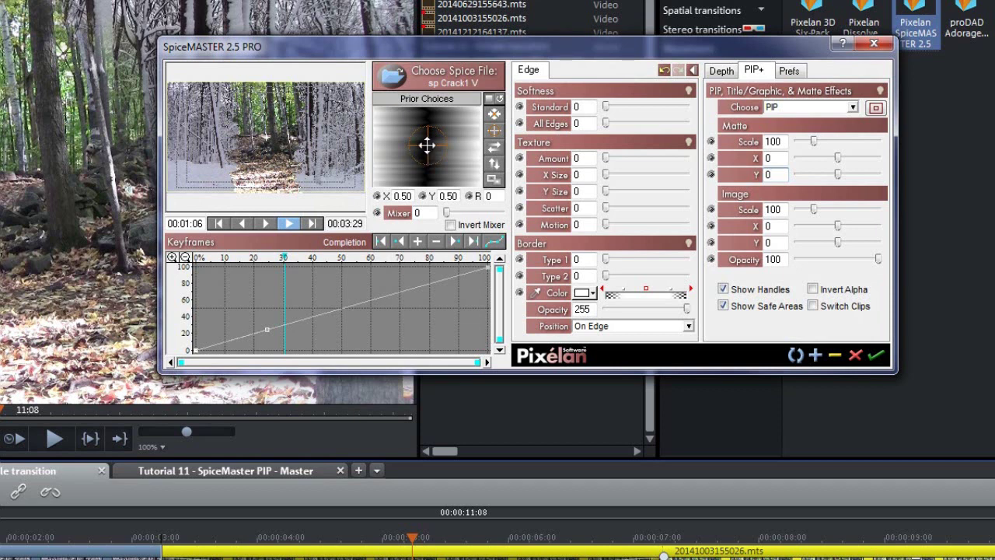
Enlarge and position the inset matte to Scale 134.8 at X 0.27, Y 0.08
{"action": "left_click_drag", "start_coordinate": [424, 143], "coordinate": [399, 138]}
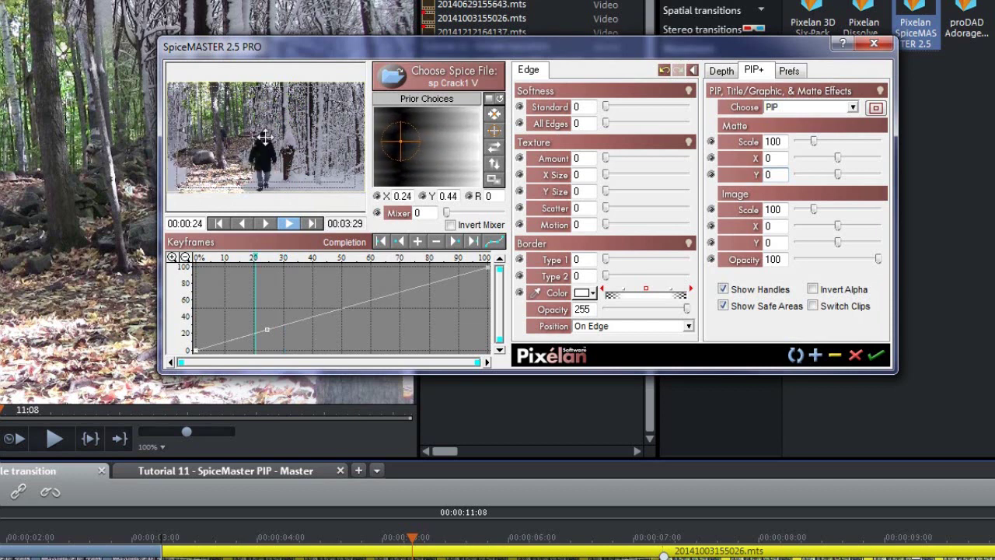
{"action": "left_click_drag", "start_coordinate": [269, 138], "coordinate": [309, 143]}
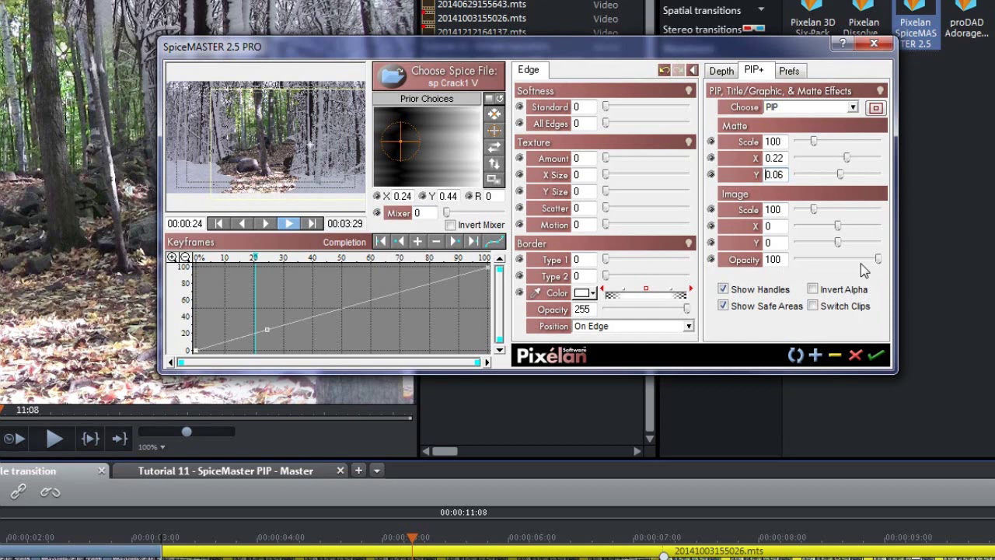
{"action": "mouse_move", "coordinate": [877, 260]}
{"action": "left_mouse_down"}
{"action": "mouse_move", "coordinate": [826, 266]}
{"action": "mouse_move", "coordinate": [868, 267]}
{"action": "mouse_move", "coordinate": [832, 262]}
{"action": "left_mouse_up"}
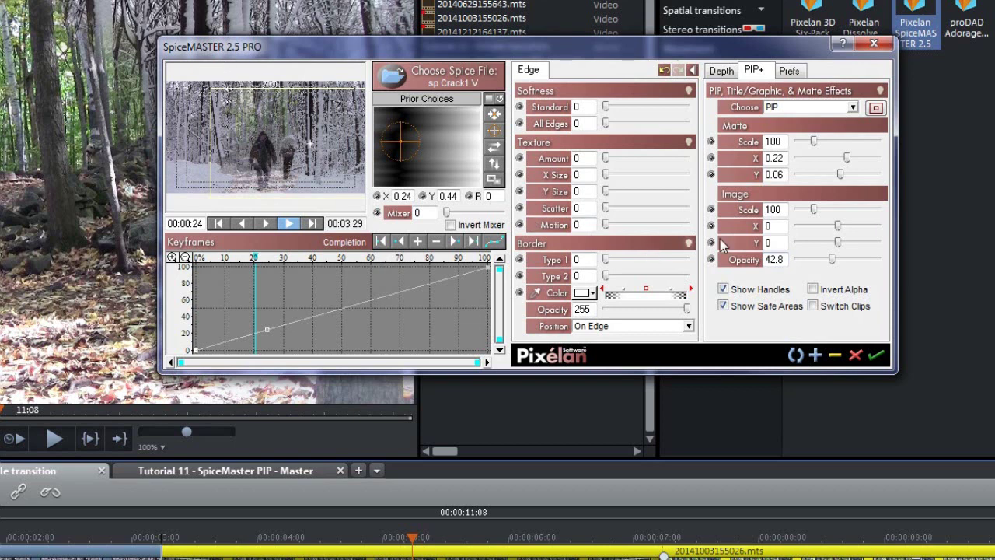
{"action": "left_click_drag", "start_coordinate": [852, 262], "coordinate": [877, 262]}
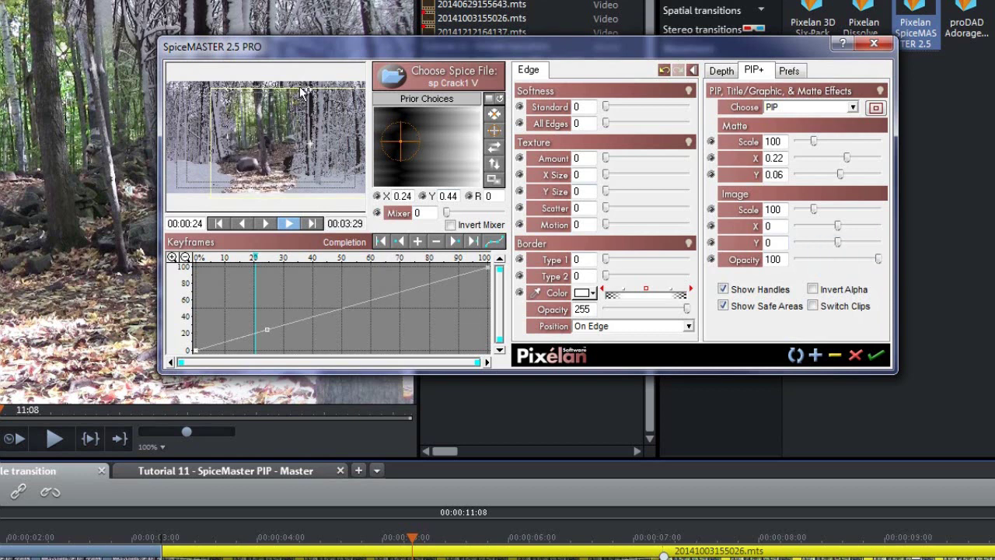
{"action": "left_click_drag", "start_coordinate": [303, 91], "coordinate": [294, 74]}
{"action": "left_click_drag", "start_coordinate": [312, 143], "coordinate": [316, 145]}
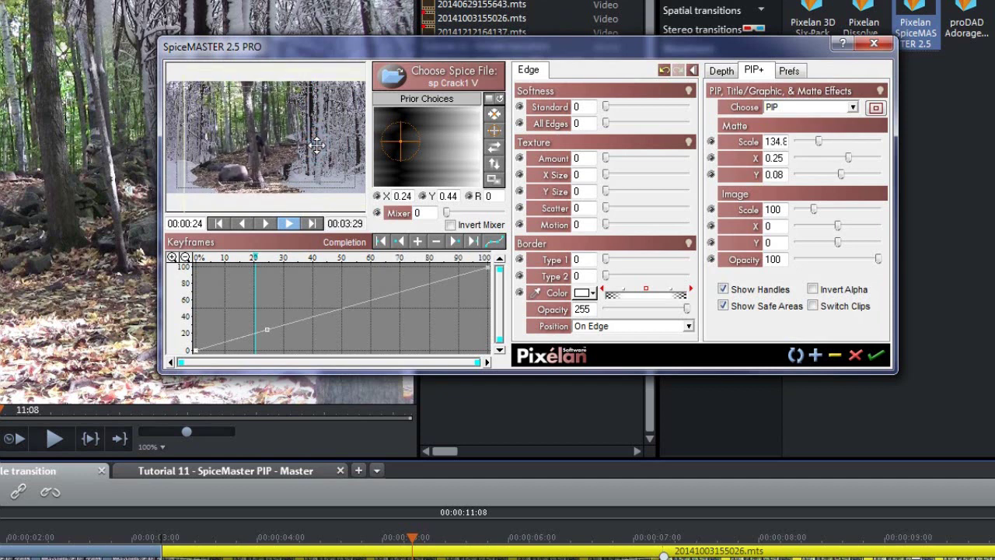
Lower the inset image opacity to 64.2
{"action": "left_click", "coordinate": [852, 260]}
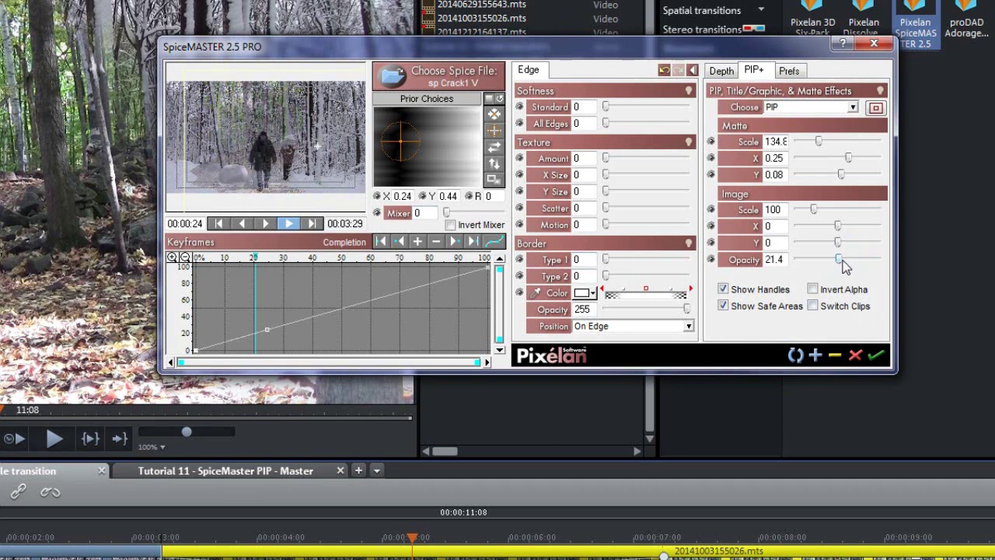
{"action": "left_click", "coordinate": [871, 260]}
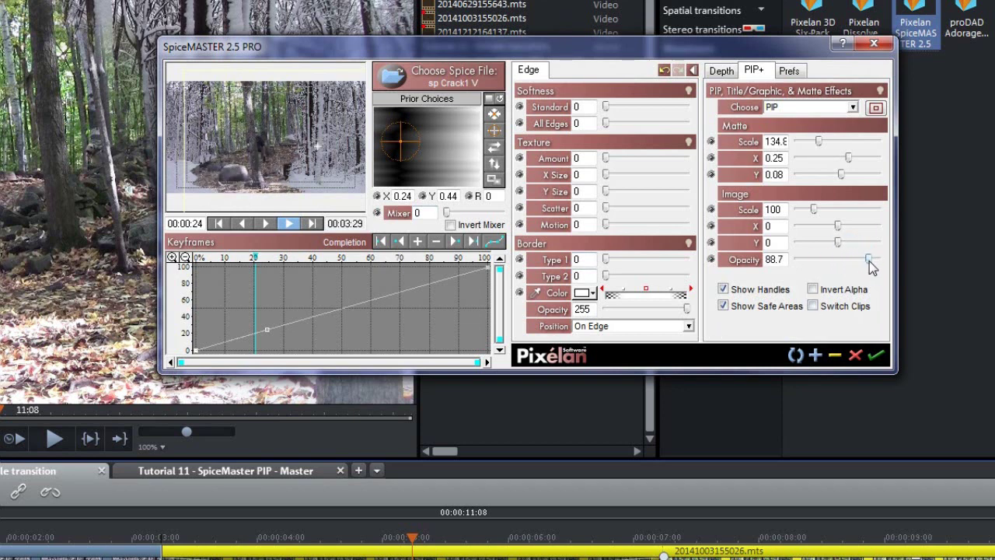
{"action": "mouse_move", "coordinate": [870, 260]}
{"action": "left_mouse_down"}
{"action": "mouse_move", "coordinate": [885, 260]}
{"action": "mouse_move", "coordinate": [850, 260]}
{"action": "left_mouse_up"}
{"action": "left_click_drag", "start_coordinate": [200, 259], "coordinate": [309, 258]}
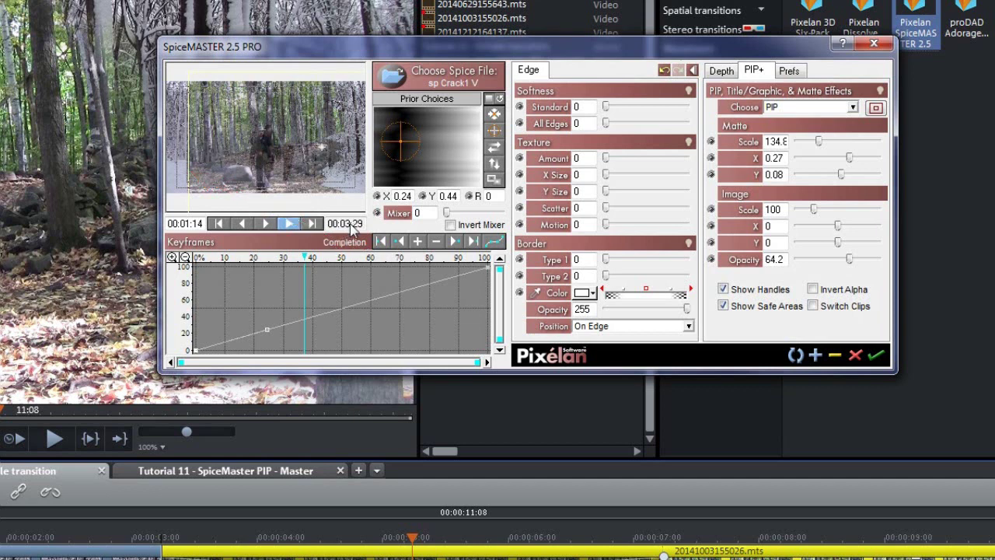
{"action": "left_click_drag", "start_coordinate": [306, 258], "coordinate": [488, 263]}
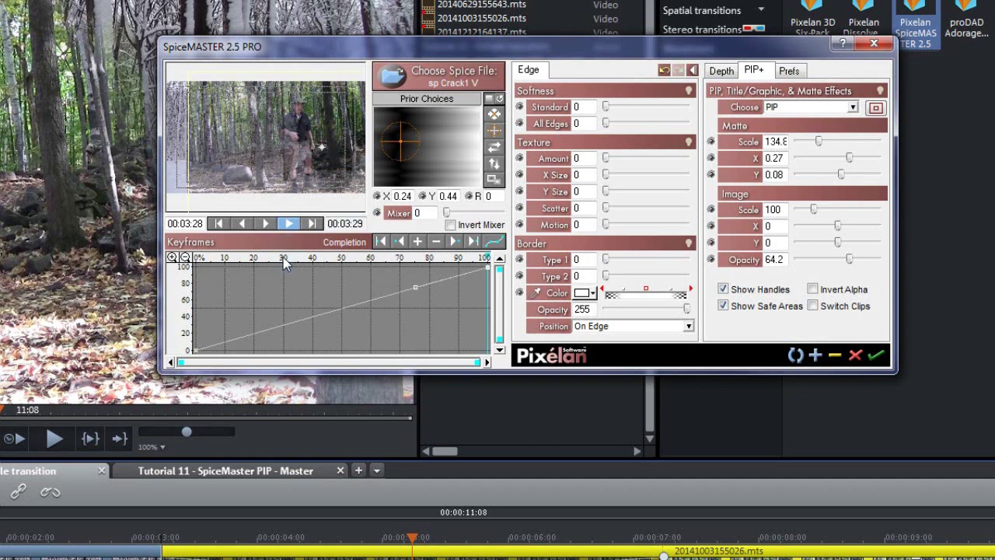
{"action": "left_click", "coordinate": [235, 259]}
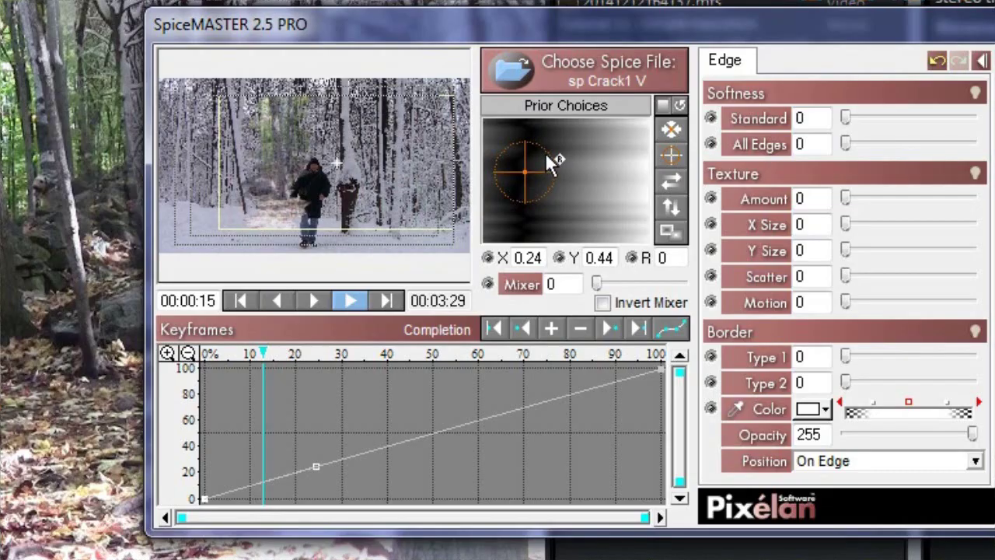
Adjust the spice angle with the PIP settings back at Scale 100, X 0, Y 0, opacity 100
{"action": "left_click_drag", "start_coordinate": [554, 156], "coordinate": [560, 180]}
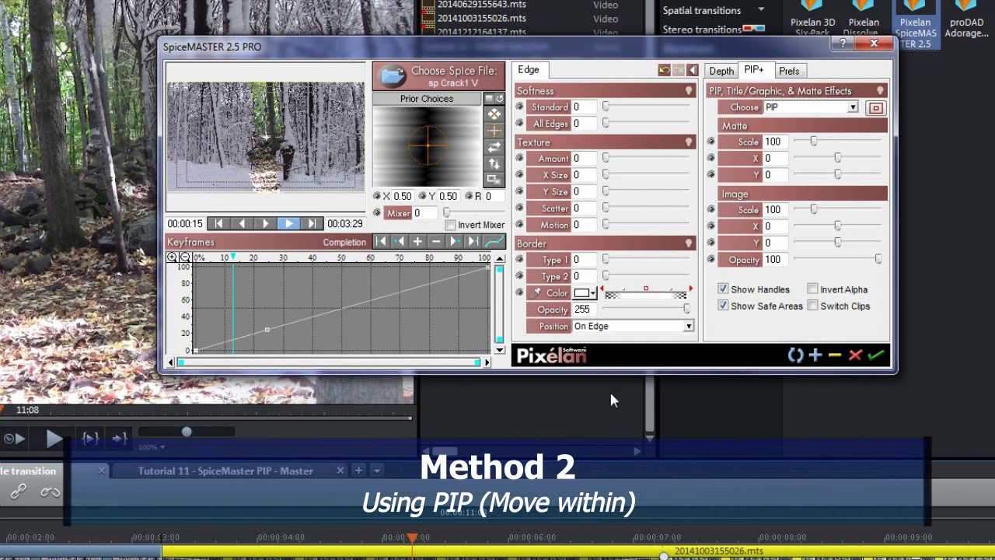
Switch the PIP mode to PIP (Move Within) and move the inset right and down
{"action": "left_click", "coordinate": [817, 107]}
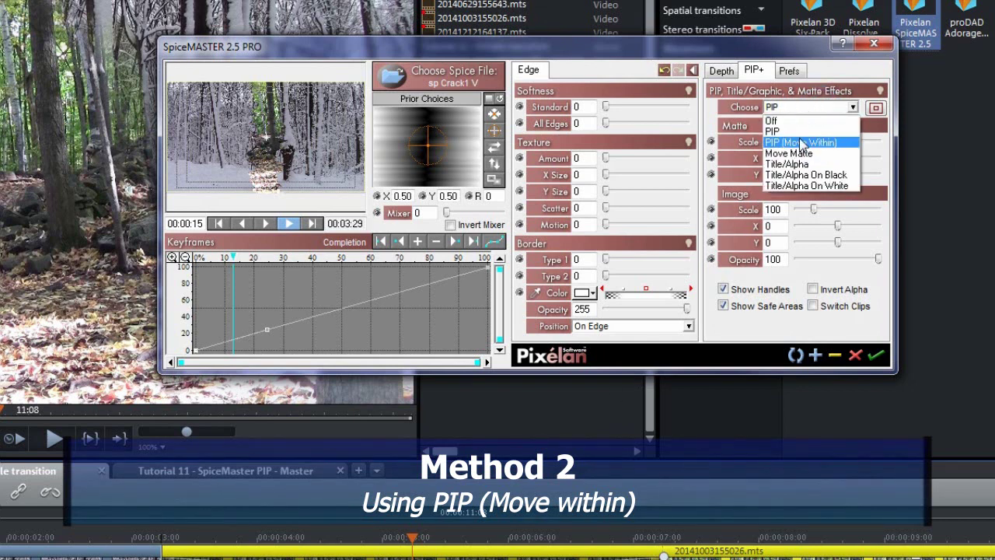
{"action": "left_click", "coordinate": [800, 140]}
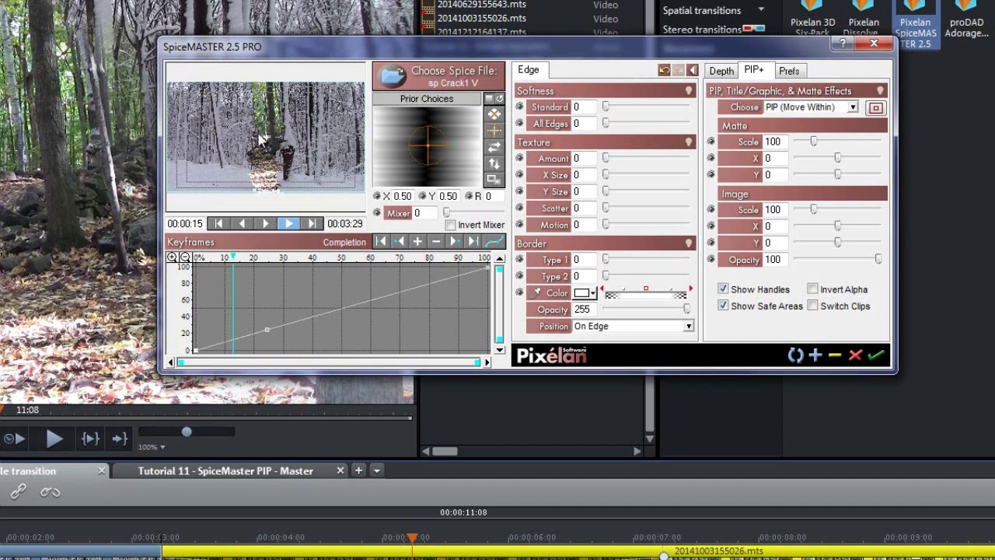
{"action": "left_click_drag", "start_coordinate": [264, 136], "coordinate": [309, 152]}
Enlarge the inset to Scale 155.5 at X 0.36, Y 0.09 with opacity 69.3
{"action": "left_click_drag", "start_coordinate": [878, 260], "coordinate": [851, 261]}
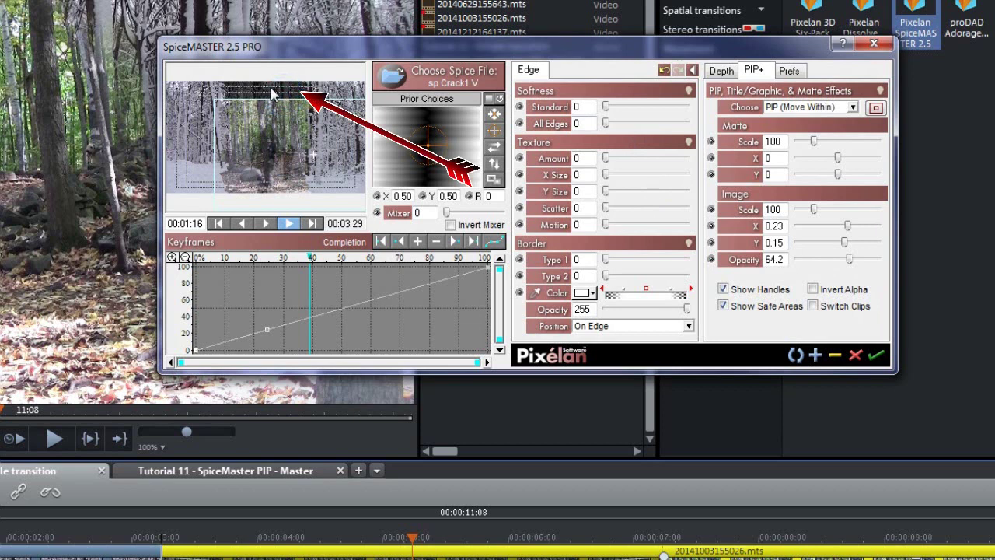
{"action": "left_click_drag", "start_coordinate": [302, 101], "coordinate": [294, 79]}
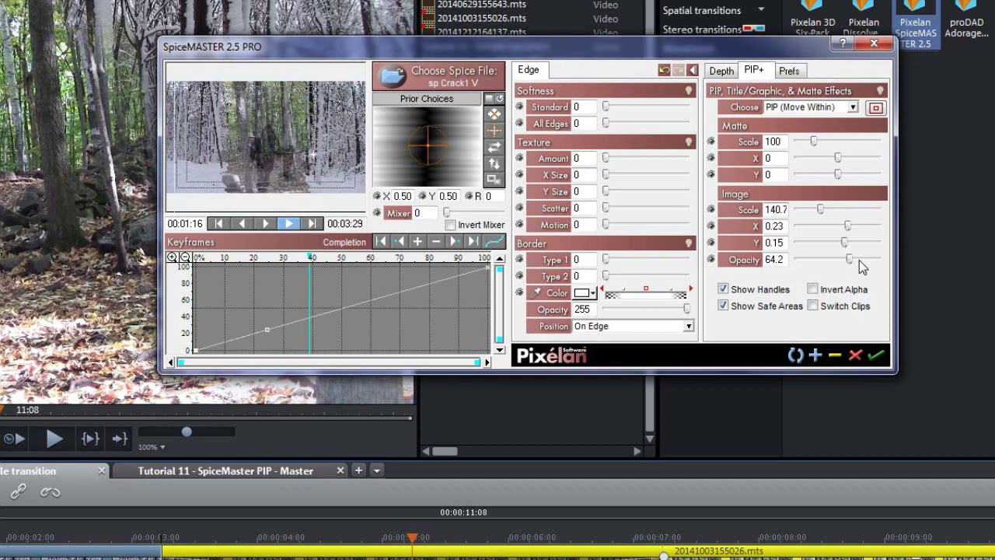
{"action": "mouse_move", "coordinate": [849, 259]}
{"action": "left_mouse_down"}
{"action": "mouse_move", "coordinate": [876, 265]}
{"action": "mouse_move", "coordinate": [857, 264]}
{"action": "left_mouse_up"}
{"action": "scroll", "coordinate": [342, 78], "scroll_direction": "up", "scroll_amount": 3}
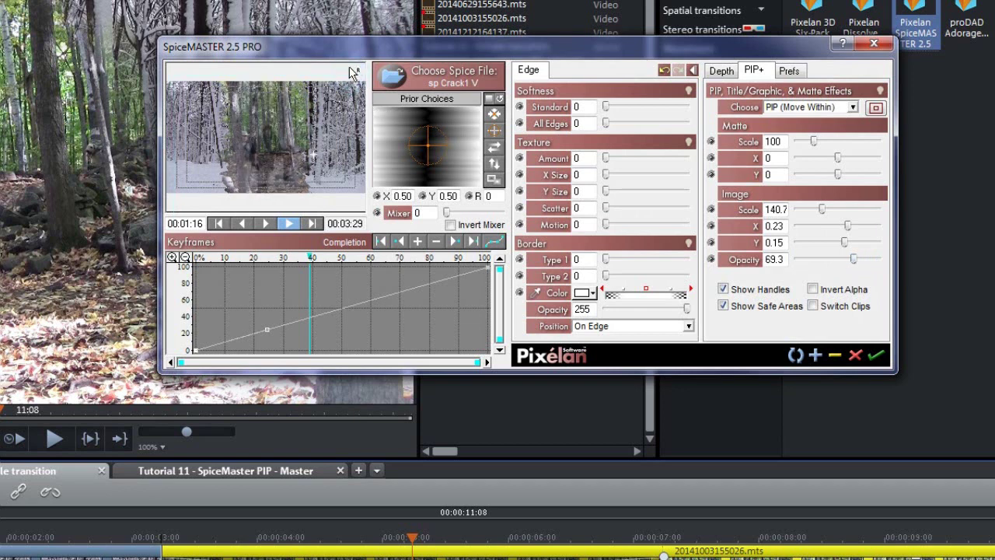
{"action": "left_click_drag", "start_coordinate": [317, 162], "coordinate": [338, 148]}
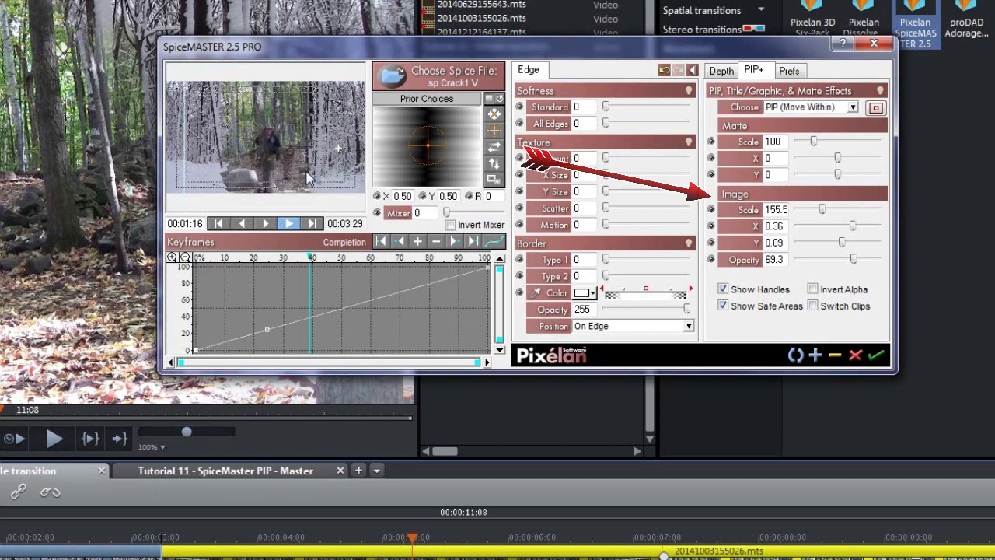
{"action": "left_click", "coordinate": [221, 259]}
{"action": "left_click_drag", "start_coordinate": [220, 260], "coordinate": [466, 266]}
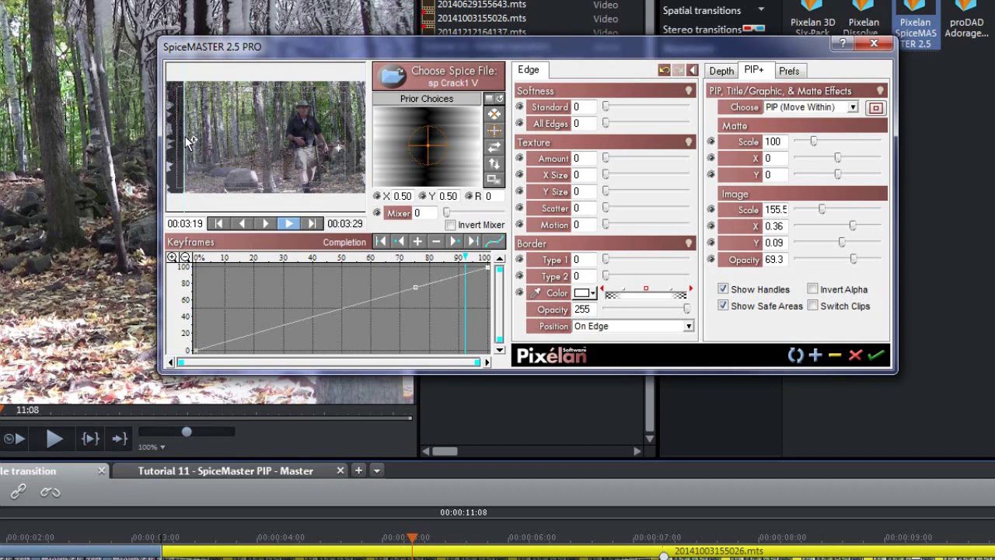
{"action": "left_click", "coordinate": [343, 259]}
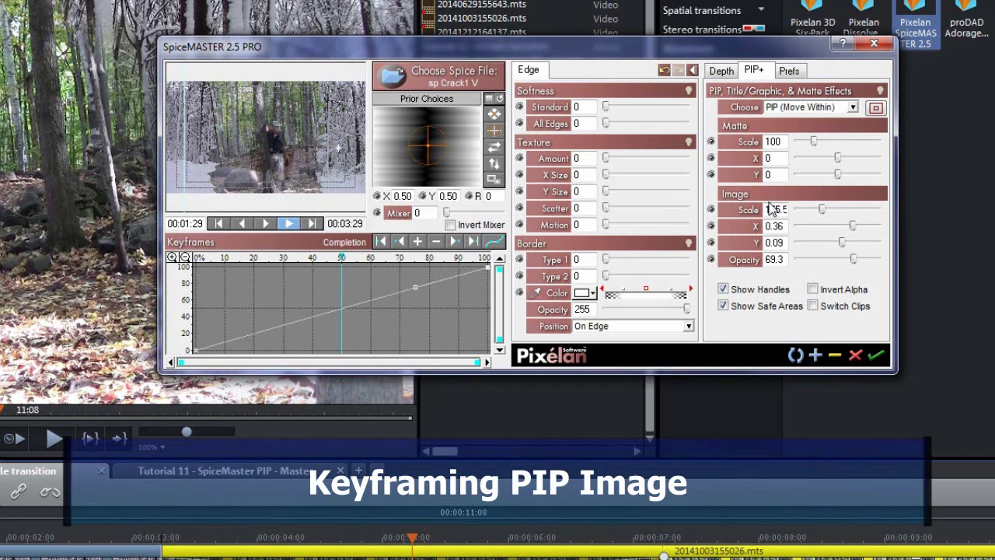
Keyframe the inset scale to hold until 50% and reach 100 at the end
{"action": "left_click", "coordinate": [710, 210]}
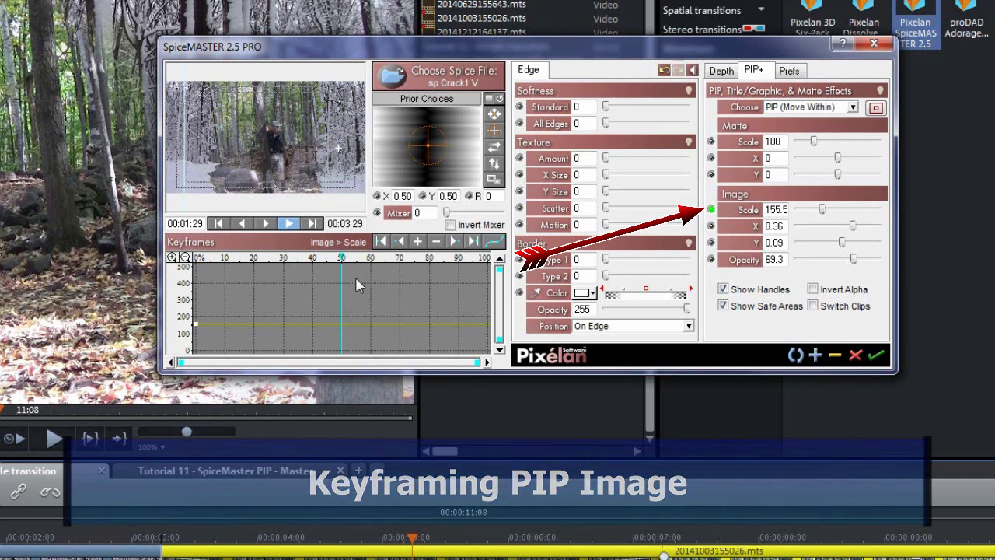
{"action": "left_click", "coordinate": [417, 242]}
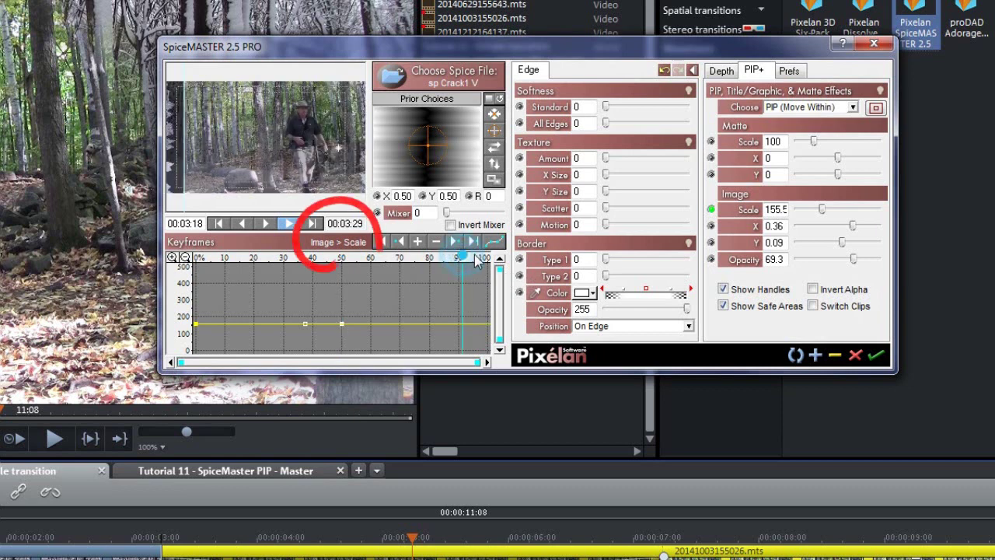
{"action": "left_click", "coordinate": [454, 241]}
{"action": "left_click", "coordinate": [418, 242]}
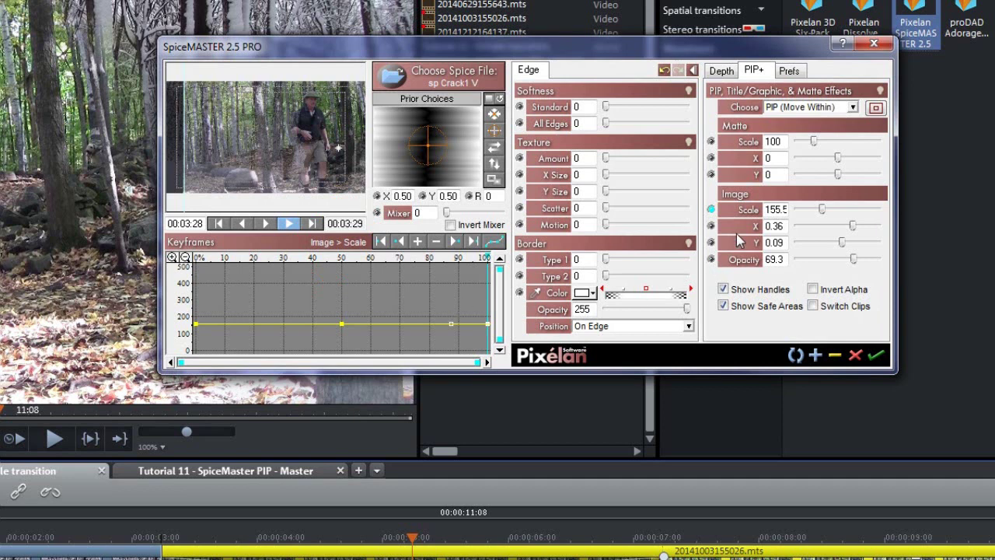
{"action": "double_click", "coordinate": [767, 209]}
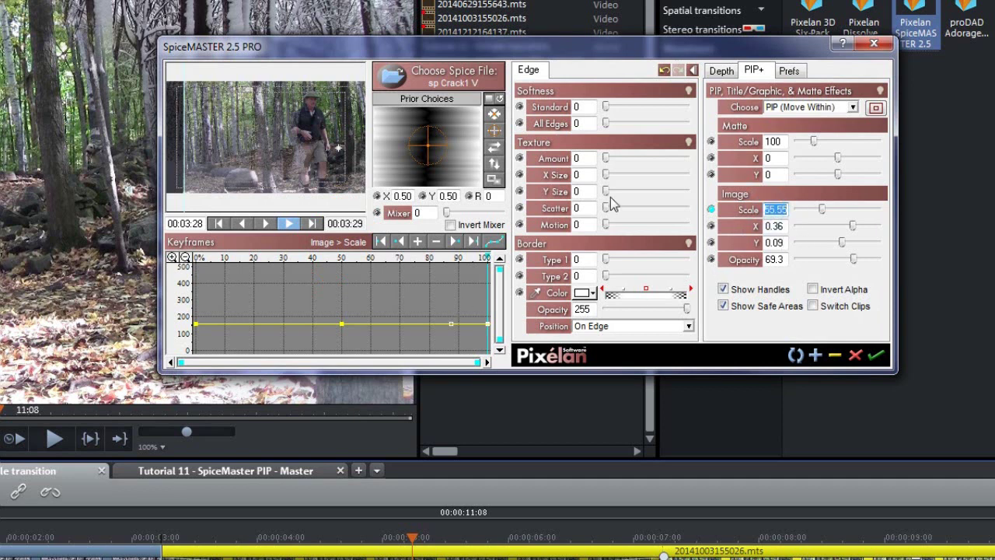
{"action": "type", "text": "100"}
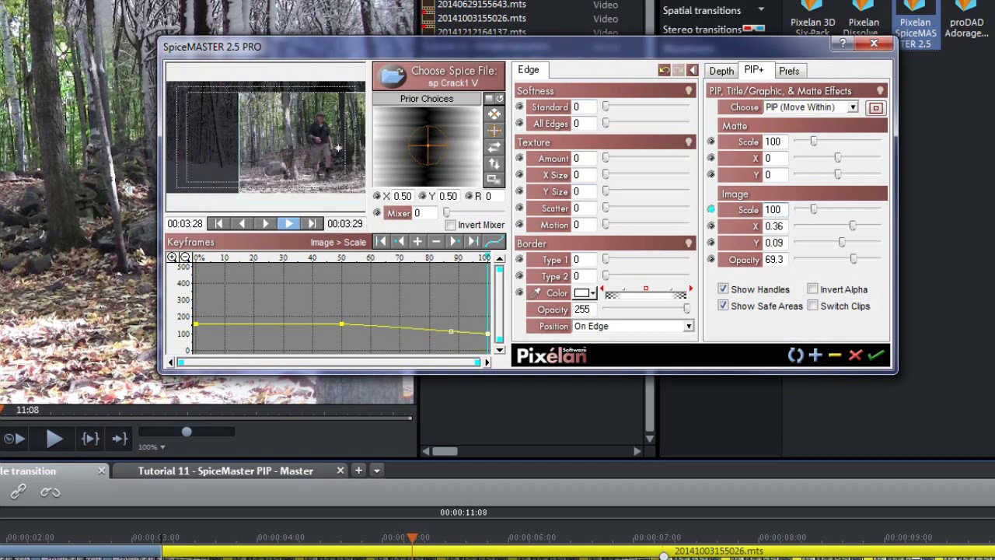
Keyframe the inset position to hold until 50% and reach X 0, Y 0 at the end
{"action": "left_click", "coordinate": [710, 225]}
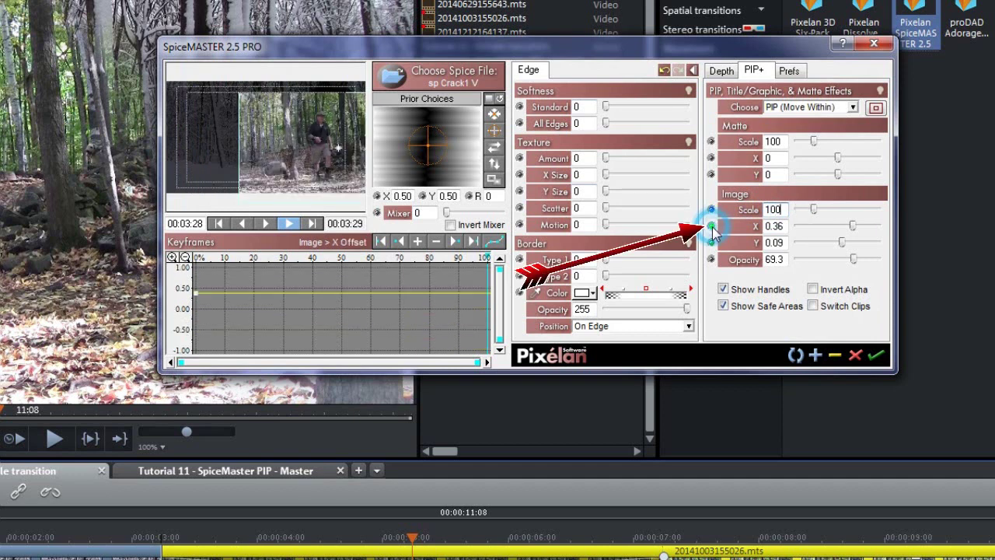
{"action": "left_click", "coordinate": [342, 265]}
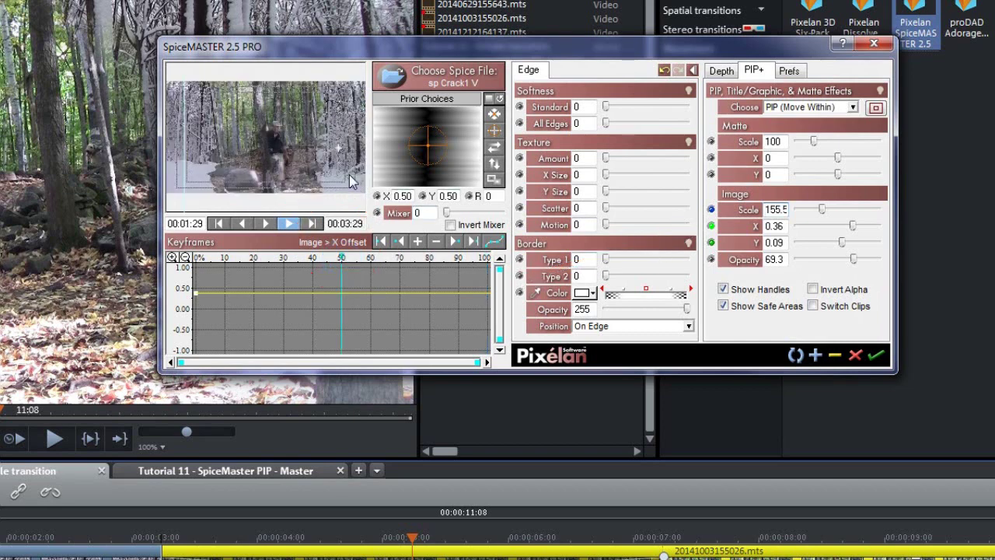
{"action": "left_click", "coordinate": [418, 242]}
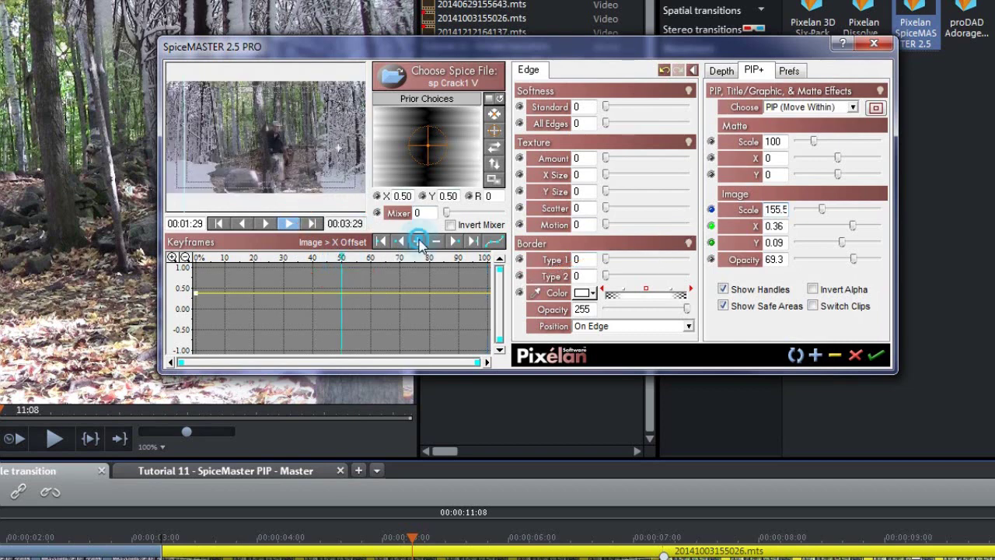
{"action": "left_click", "coordinate": [483, 260]}
{"action": "left_click_drag", "start_coordinate": [483, 260], "coordinate": [496, 265]}
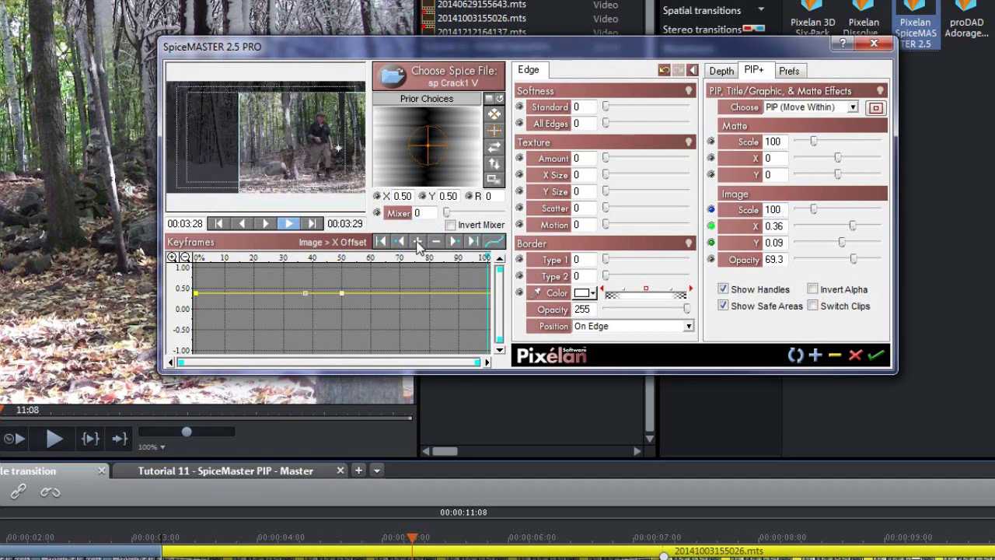
{"action": "left_click", "coordinate": [418, 242]}
{"action": "left_click", "coordinate": [780, 224]}
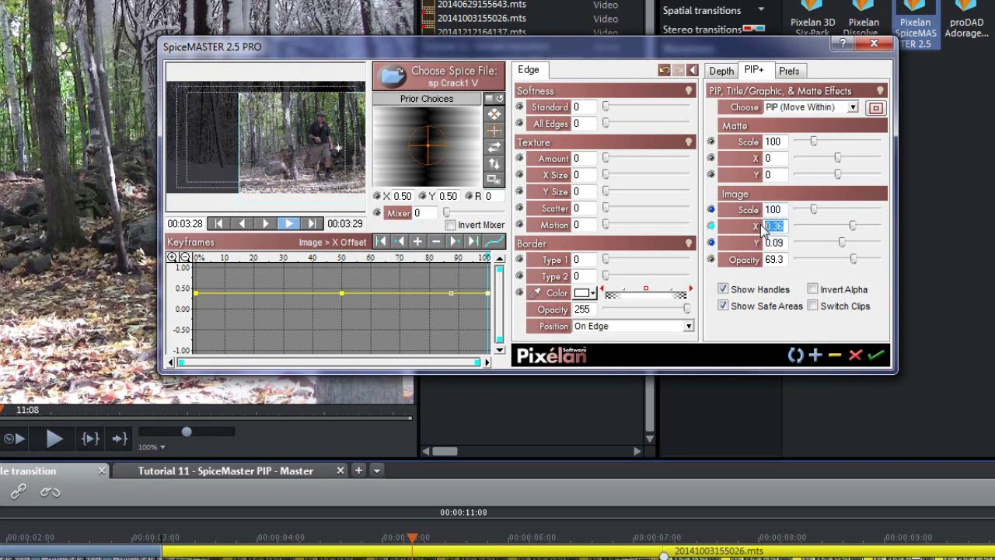
{"action": "type", "text": "0"}
{"action": "left_click", "coordinate": [777, 243]}
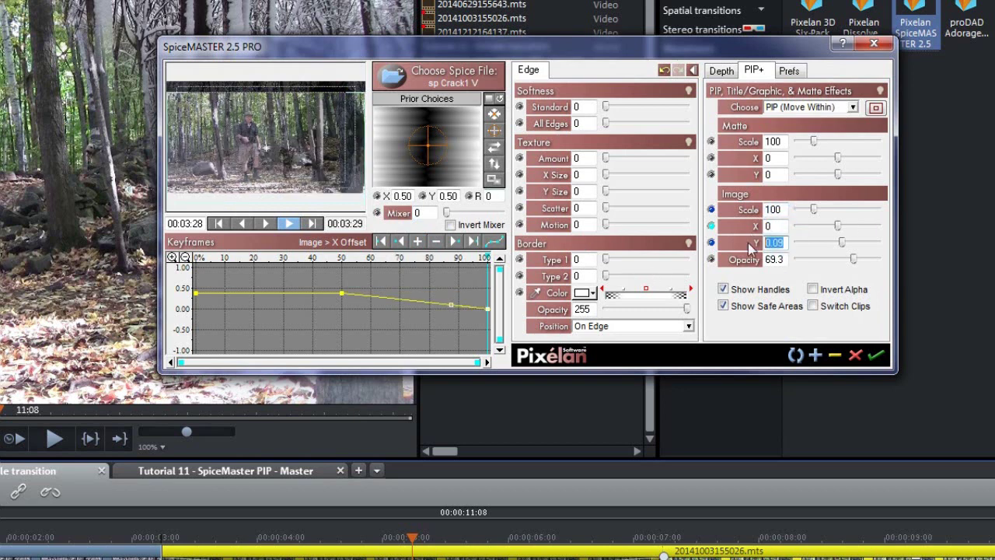
{"action": "type", "text": "0"}
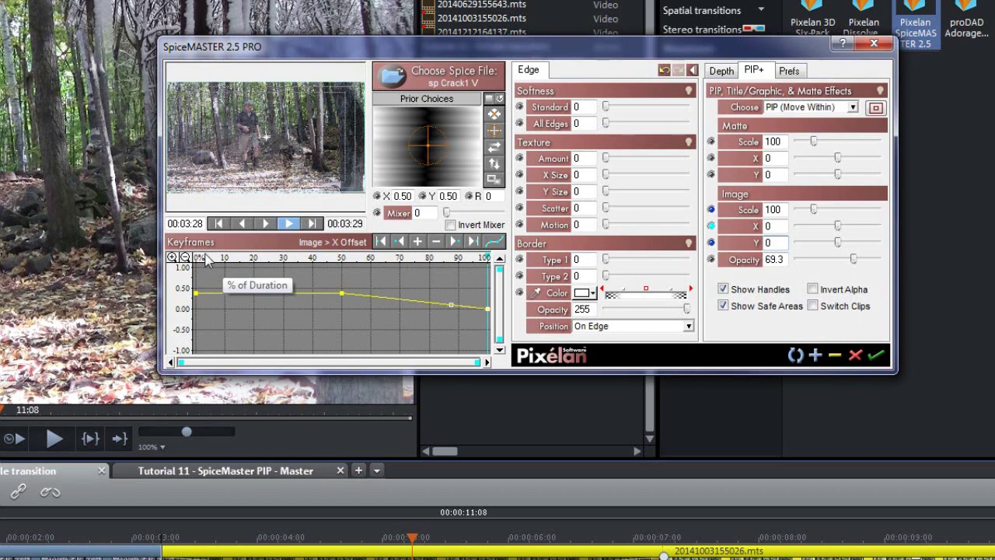
Give the inset the Pillow 6 bevel preset and the Glow Orange 1 Strong glow preset
{"action": "left_click_drag", "start_coordinate": [203, 260], "coordinate": [374, 273]}
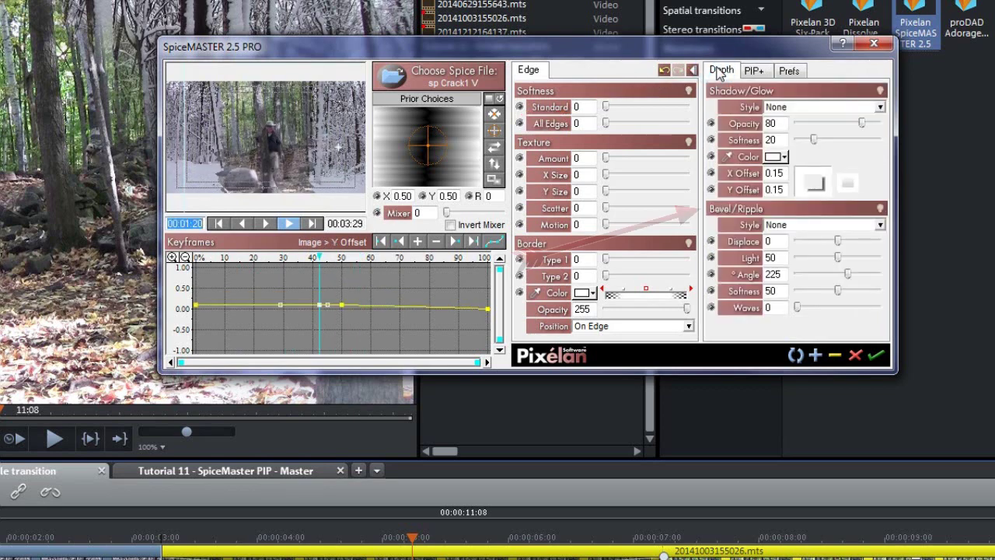
{"action": "left_click", "coordinate": [881, 209]}
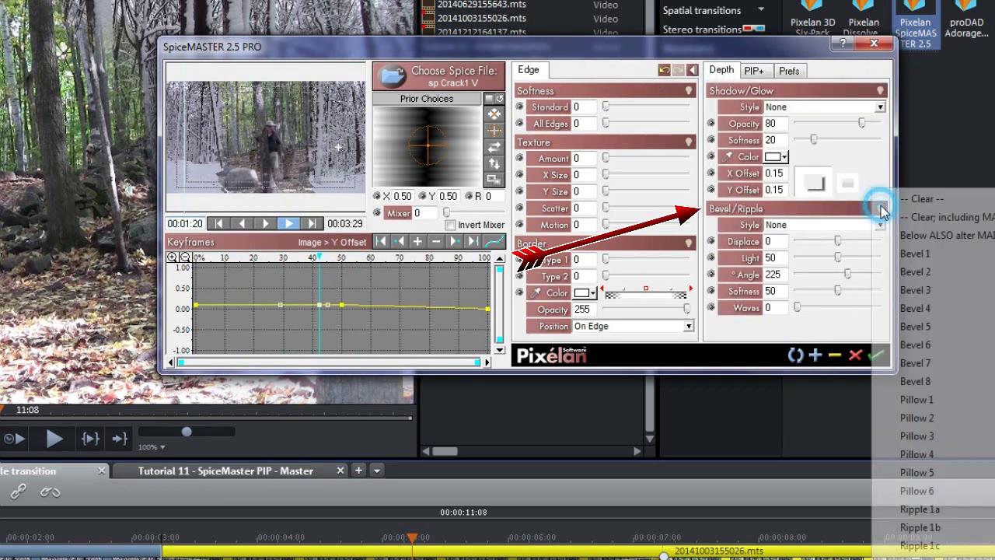
{"action": "left_click", "coordinate": [920, 492]}
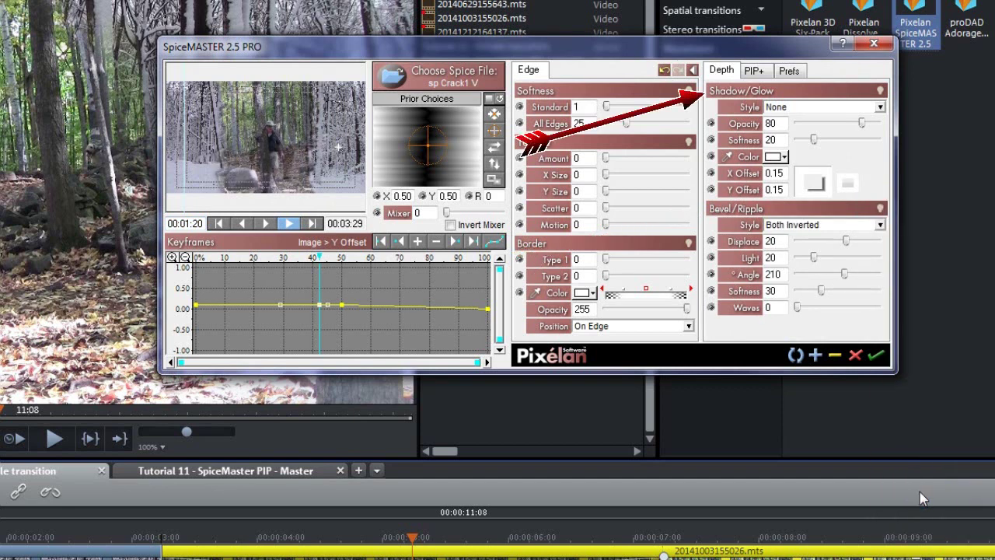
{"action": "left_click", "coordinate": [880, 91]}
{"action": "left_click", "coordinate": [927, 236]}
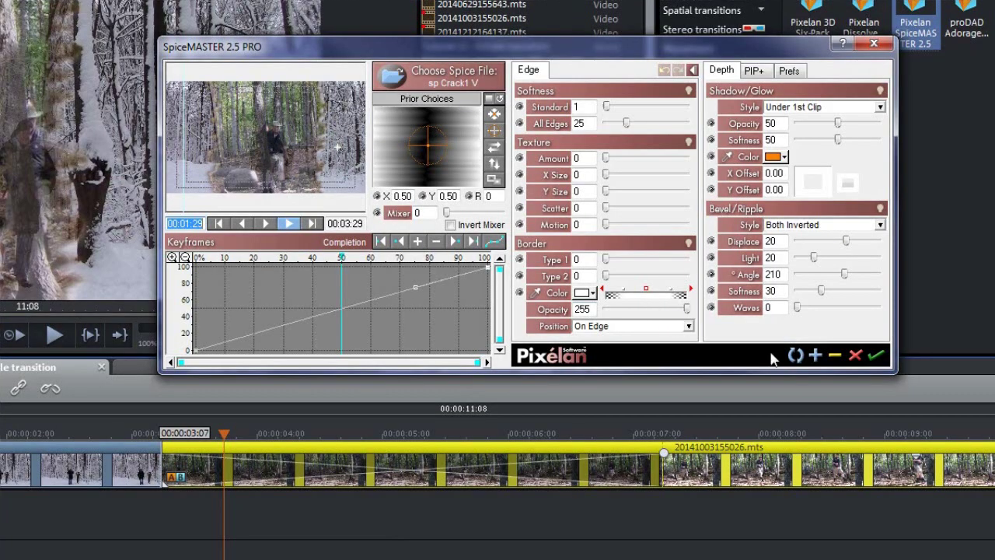
Save the SpiceMASTER settings as the 'Summer Walker' .smf preset
{"action": "left_click", "coordinate": [816, 356]}
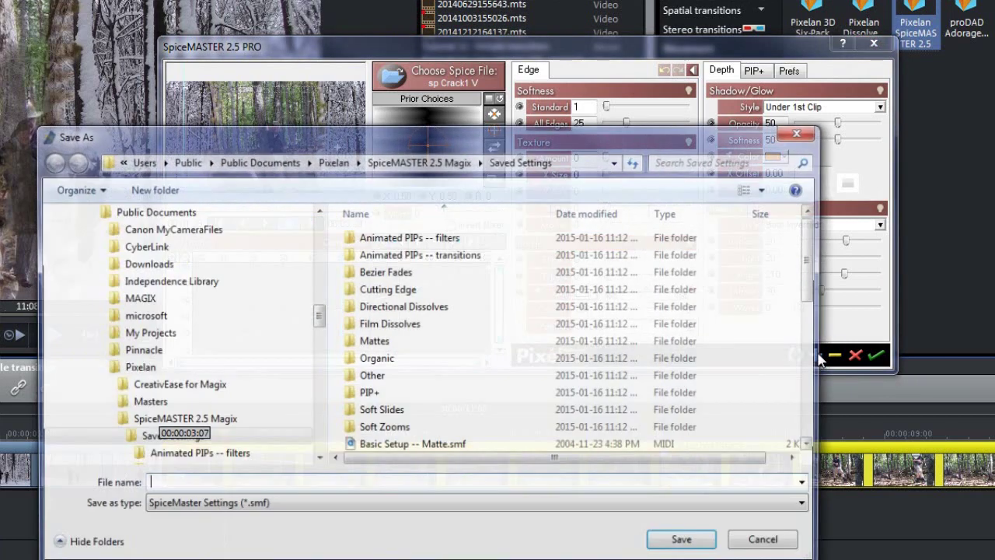
{"action": "type", "text": "Su"}
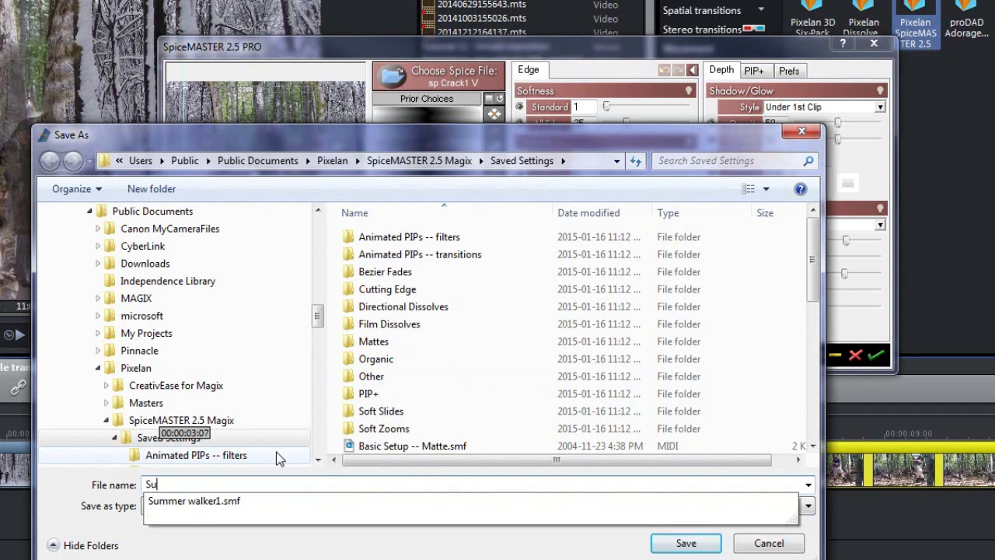
{"action": "type", "text": "mmer Walker"}
{"action": "key", "text": "Return"}
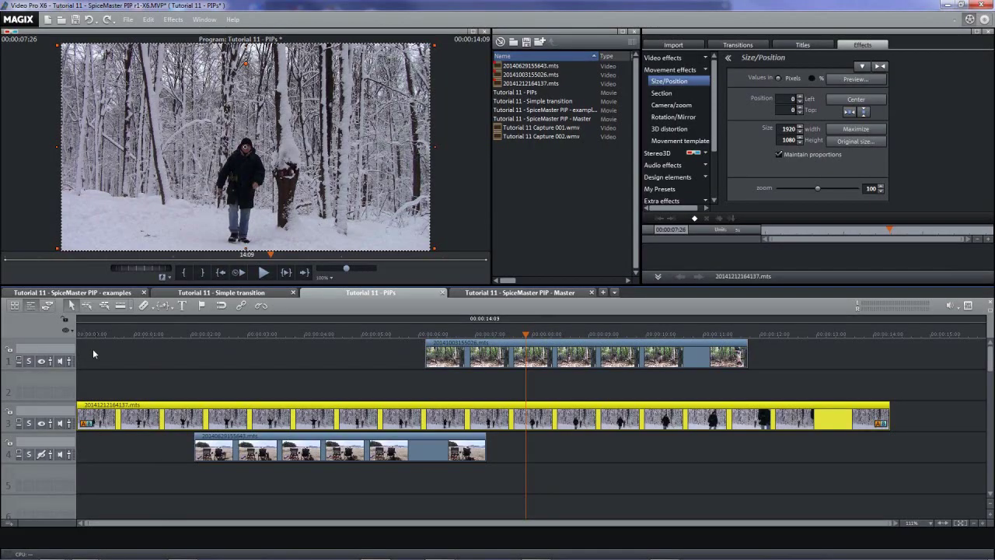
Toggle Solo on track 1 to compare the forest clip alone against all tracks
{"action": "left_click", "coordinate": [28, 361]}
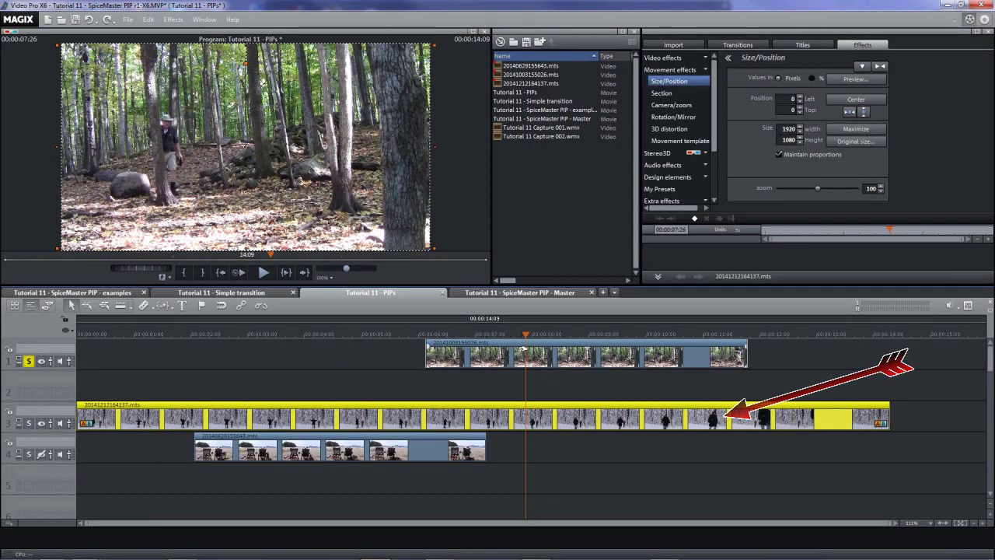
{"action": "left_click", "coordinate": [29, 362]}
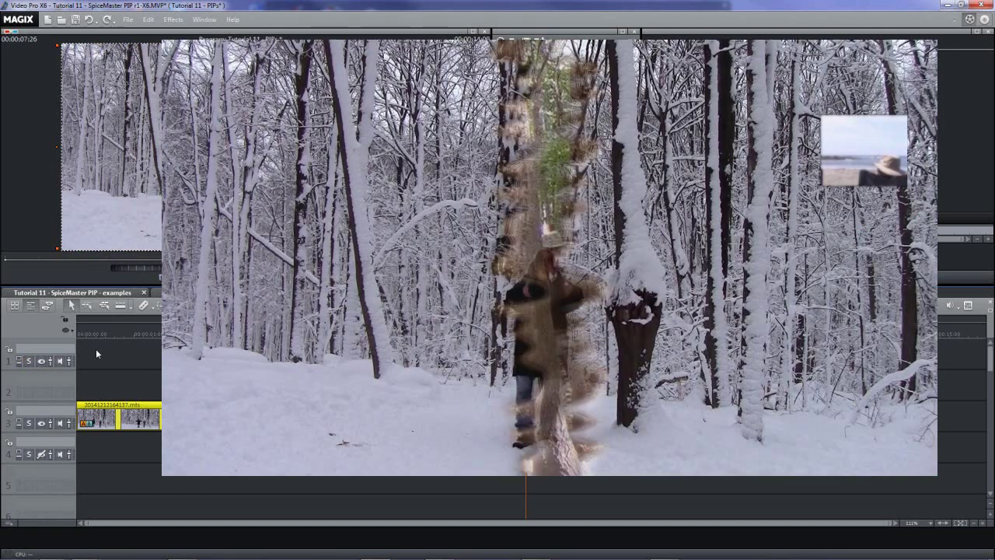
{"action": "left_click", "coordinate": [28, 362]}
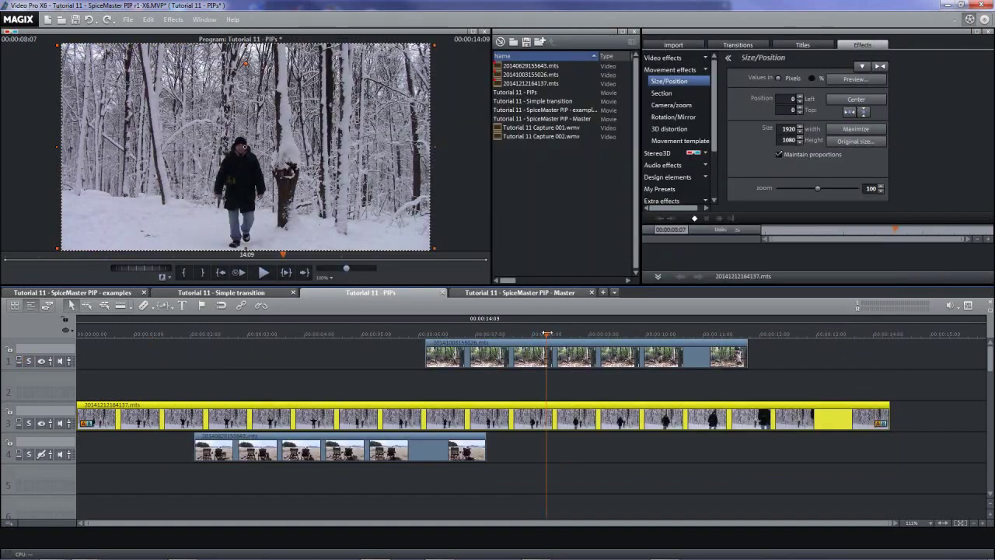
{"action": "key", "text": "space"}
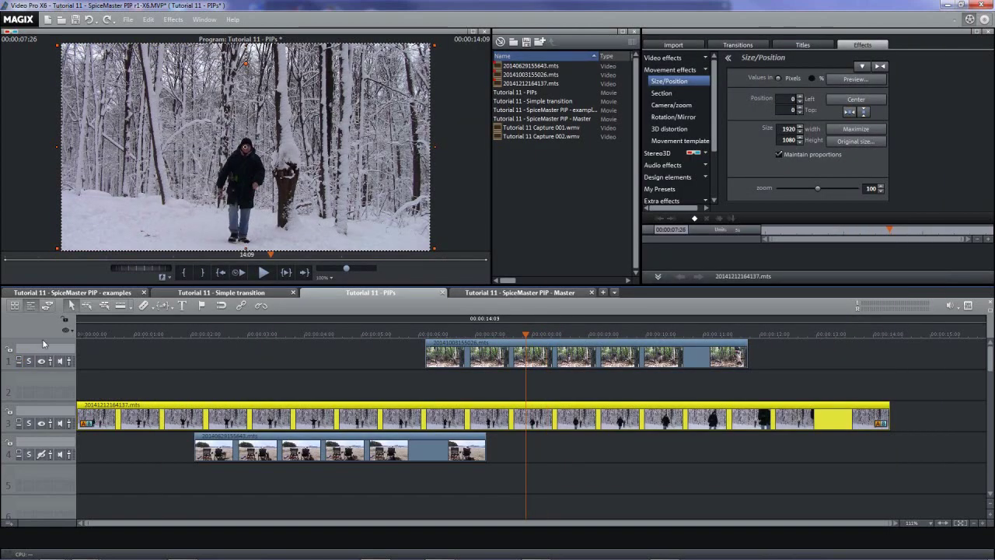
{"action": "left_click", "coordinate": [27, 361]}
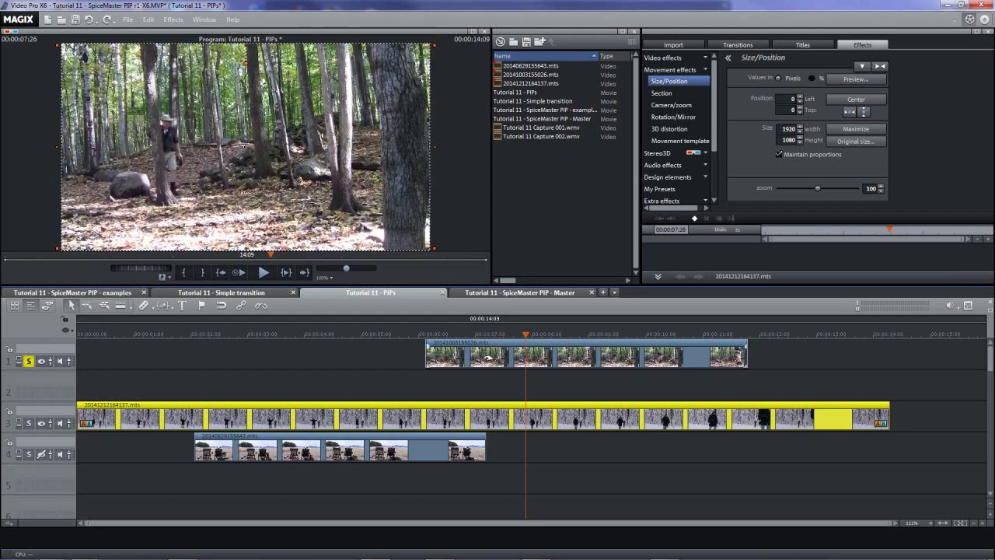
{"action": "left_click", "coordinate": [28, 360]}
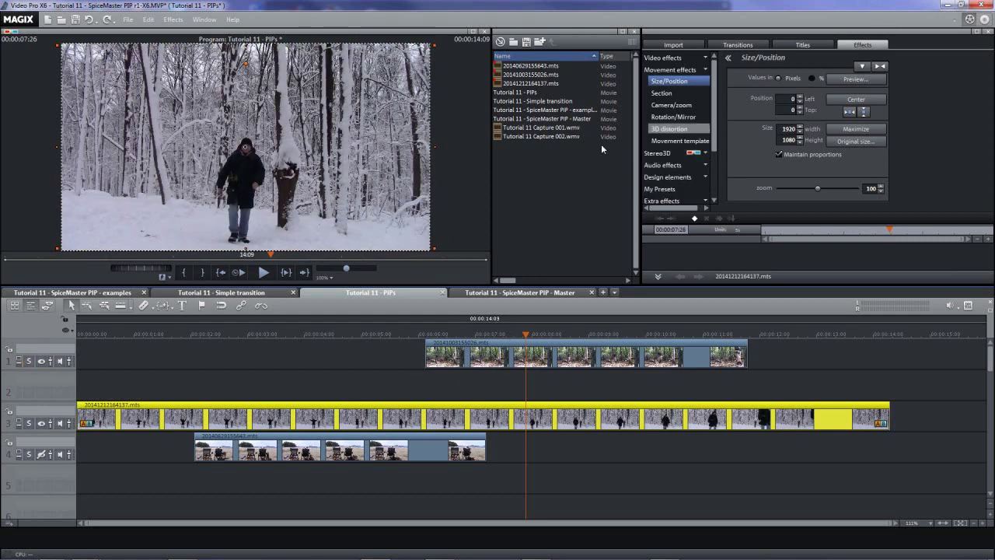
Drop SpiceMASTER 2.5 onto track 2 and stretch it to span the forest clip
{"action": "left_click", "coordinate": [711, 46]}
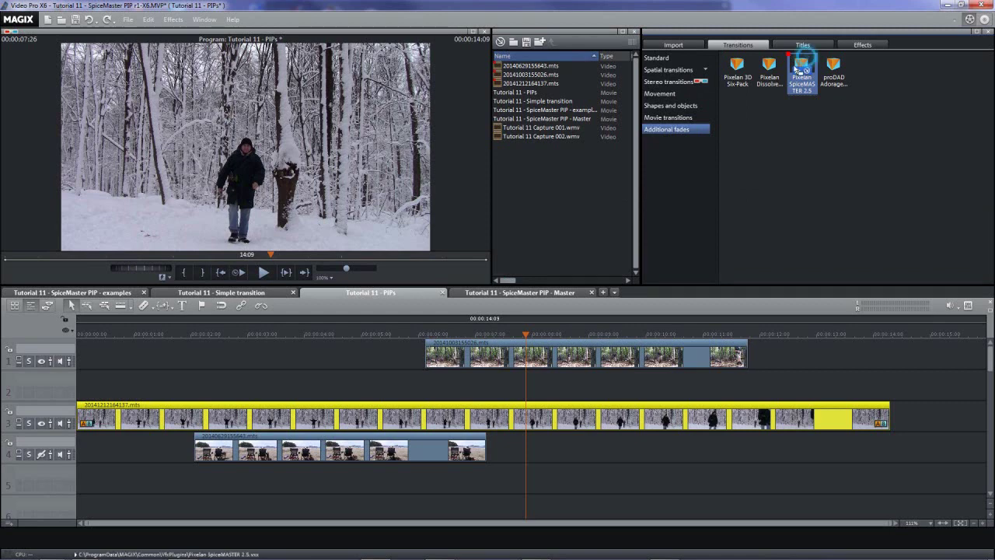
{"action": "left_click_drag", "start_coordinate": [802, 68], "coordinate": [427, 383]}
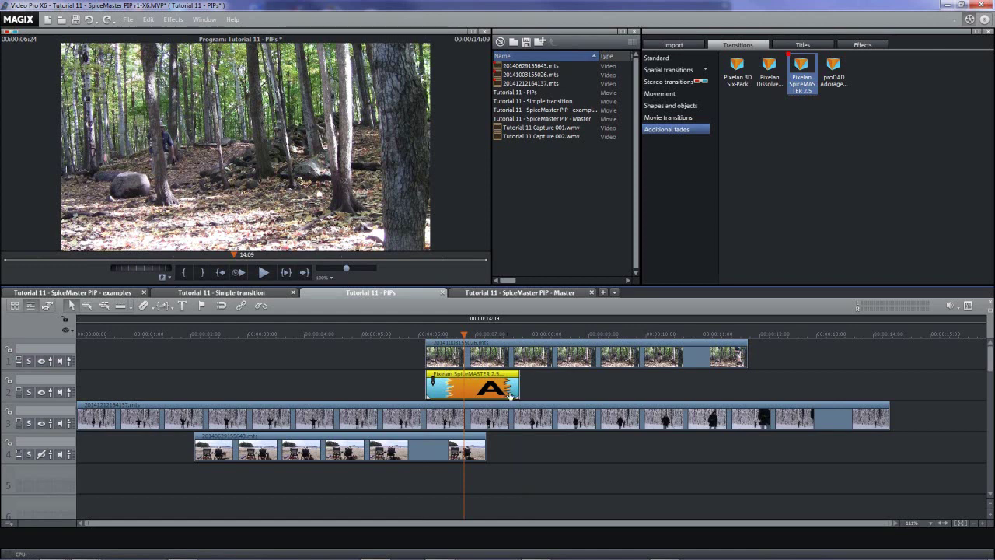
{"action": "left_click_drag", "start_coordinate": [516, 386], "coordinate": [747, 387]}
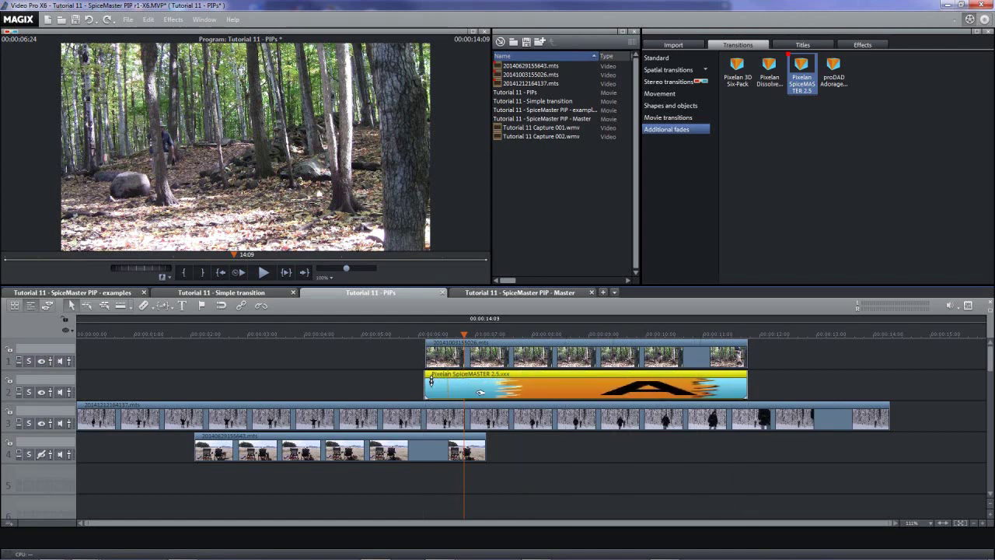
{"action": "left_click_drag", "start_coordinate": [432, 382], "coordinate": [434, 381]}
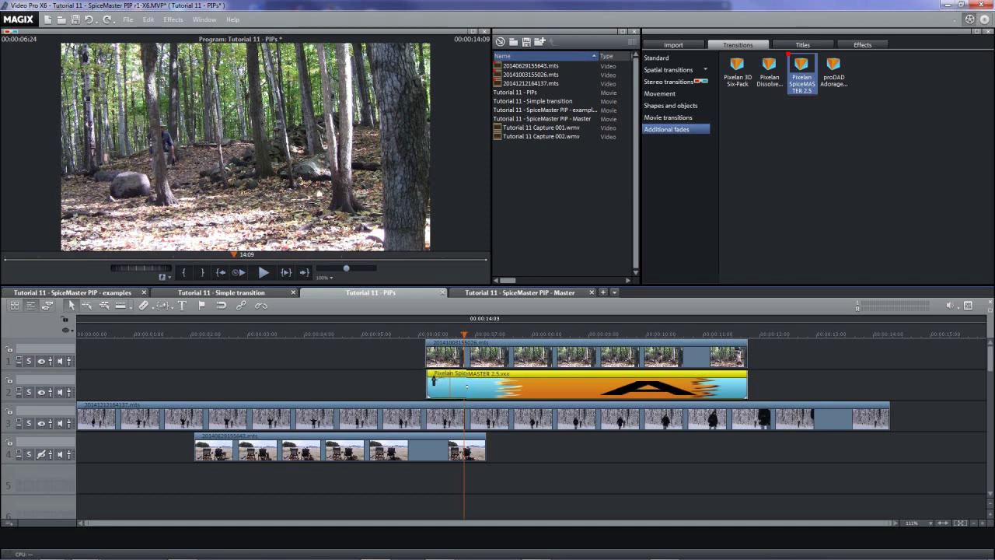
Load Summer Walker.smf into the track-2 SpiceMASTER transition's settings
{"action": "double_click", "coordinate": [434, 380]}
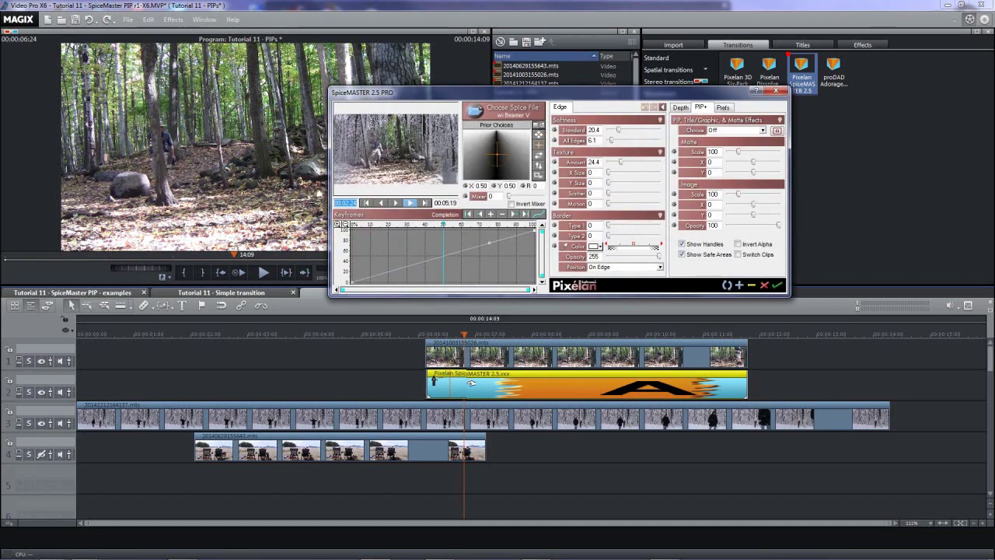
{"action": "left_click", "coordinate": [727, 285]}
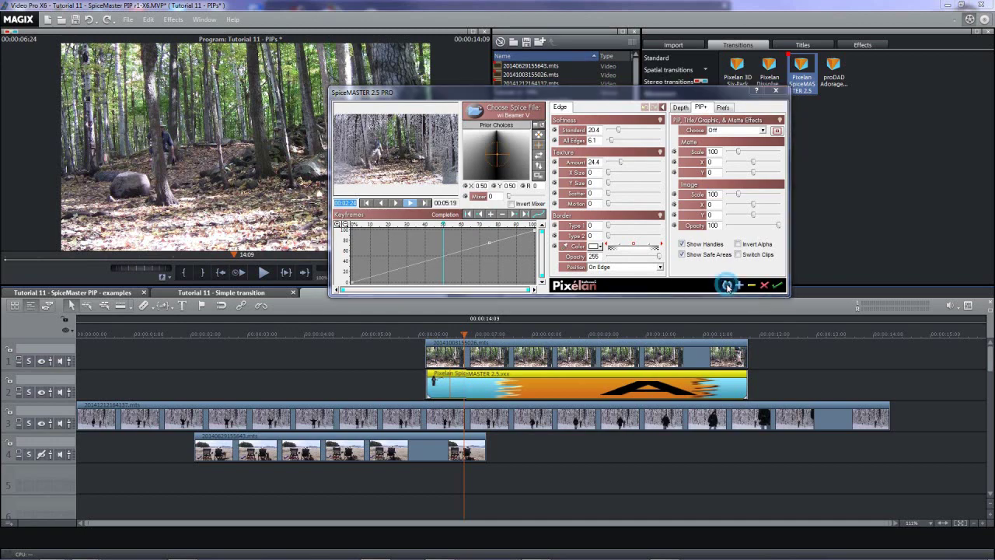
{"action": "scroll", "coordinate": [416, 301], "scroll_direction": "down", "scroll_amount": 10}
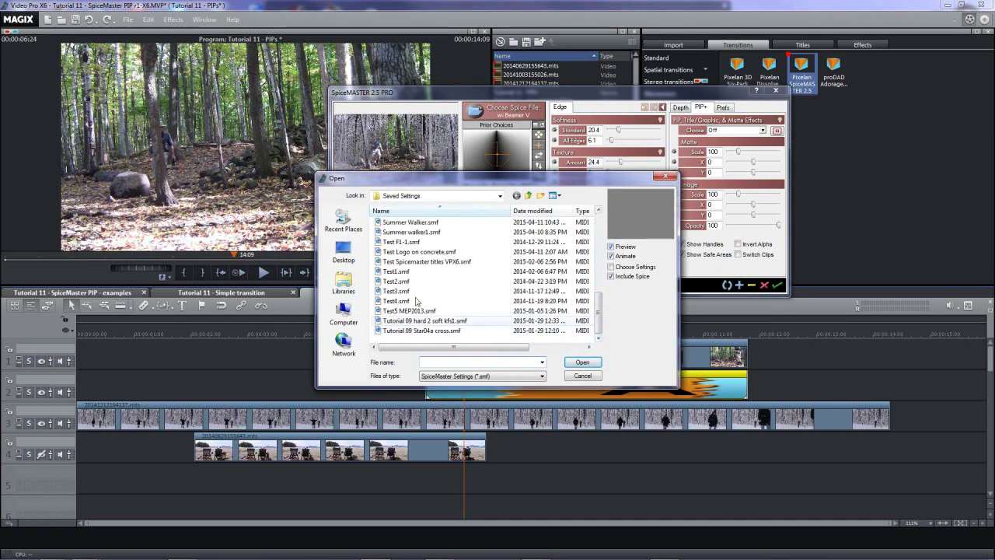
{"action": "left_click", "coordinate": [395, 223]}
{"action": "left_click", "coordinate": [583, 362]}
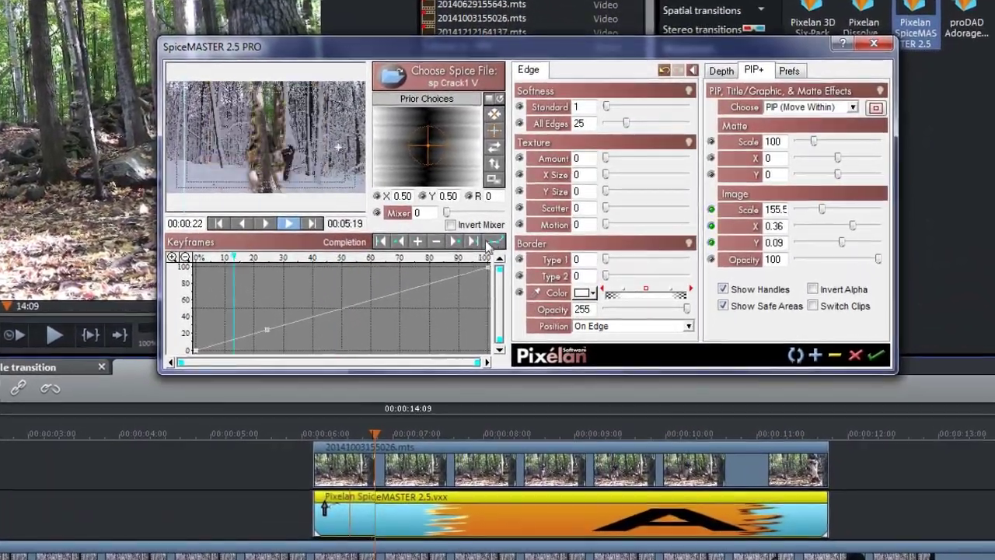
Apply the rise-hold-fall completion curve, set image opacity to 75.5, and nudge the inset to X 0.32, Y 0.15
{"action": "left_click", "coordinate": [491, 244]}
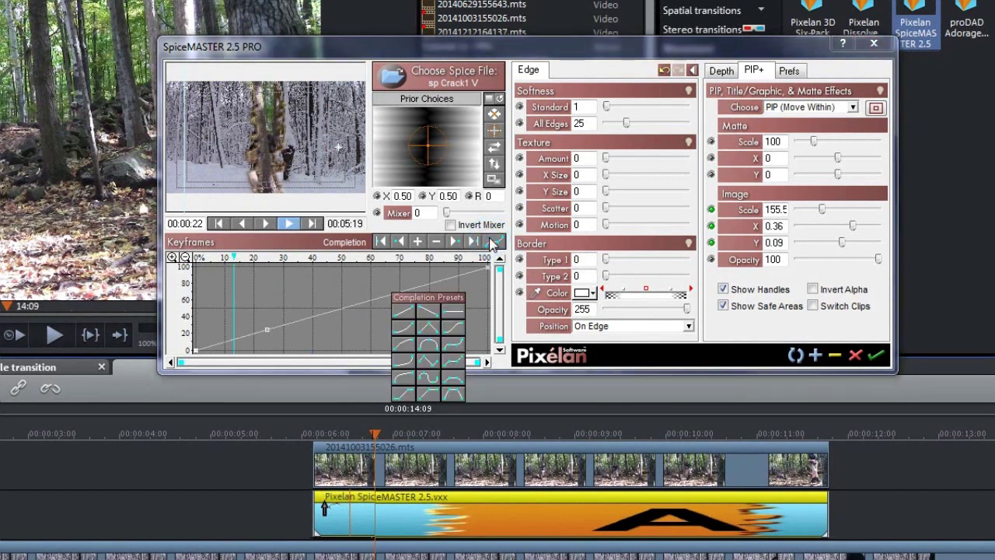
{"action": "left_click", "coordinate": [455, 379]}
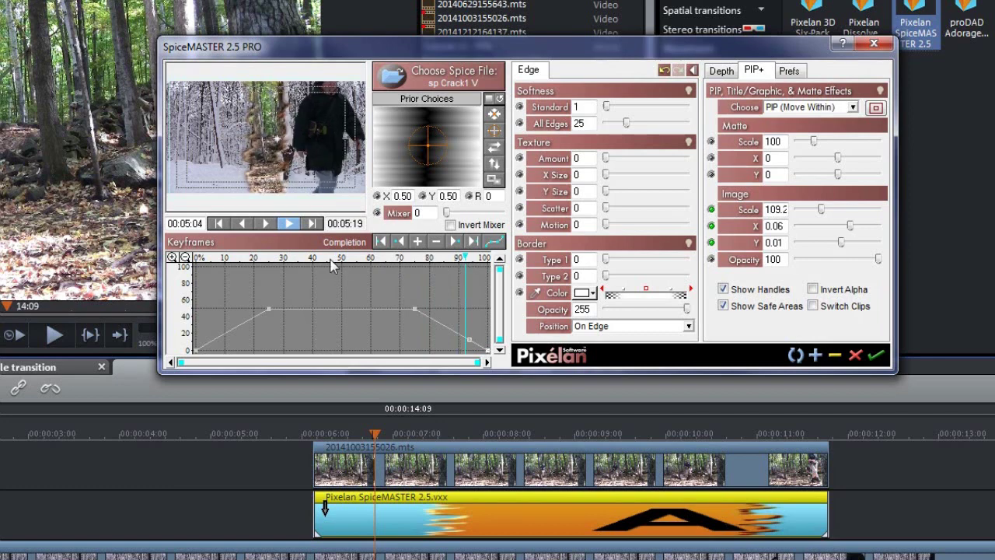
{"action": "left_click", "coordinate": [233, 260]}
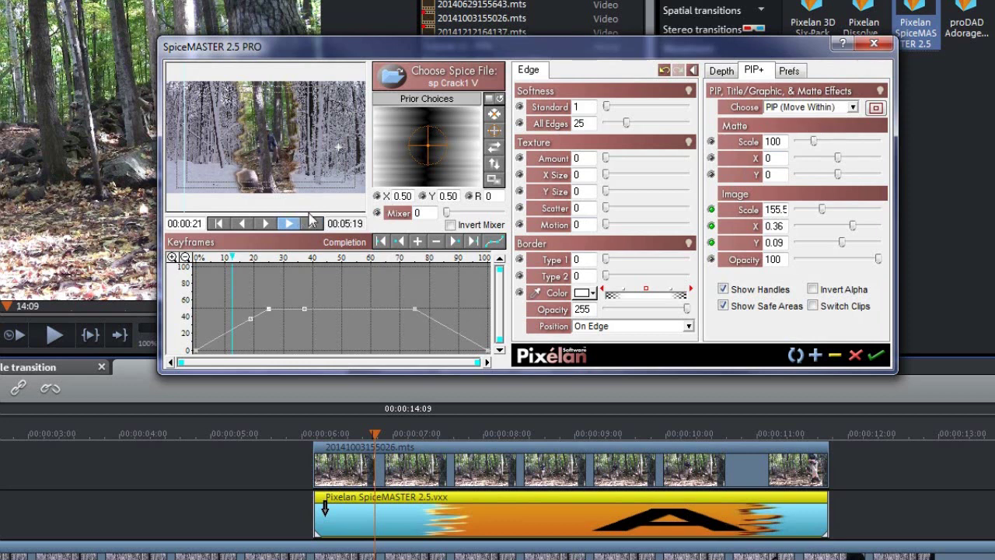
{"action": "left_click_drag", "start_coordinate": [877, 259], "coordinate": [858, 259]}
{"action": "left_click_drag", "start_coordinate": [337, 147], "coordinate": [331, 155]}
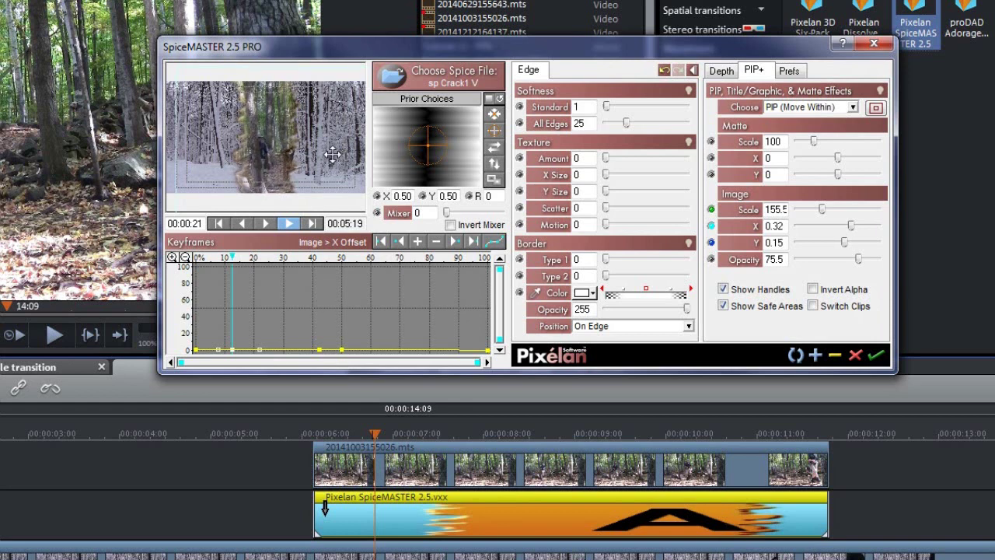
Add image position keyframes near 10%, 27%, 37%, 48% and 67% of the effect
{"action": "left_click", "coordinate": [231, 261]}
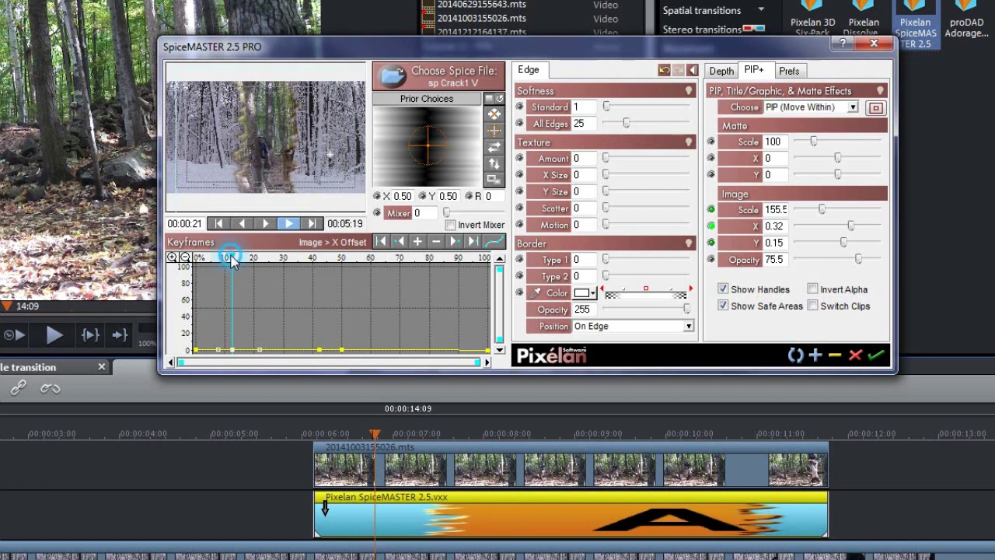
{"action": "left_click", "coordinate": [265, 259]}
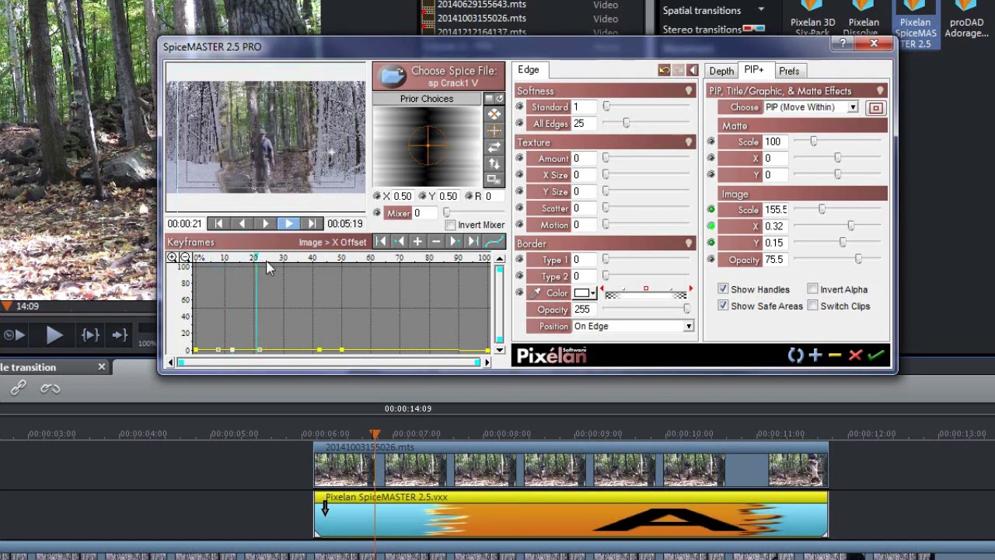
{"action": "left_click", "coordinate": [299, 263]}
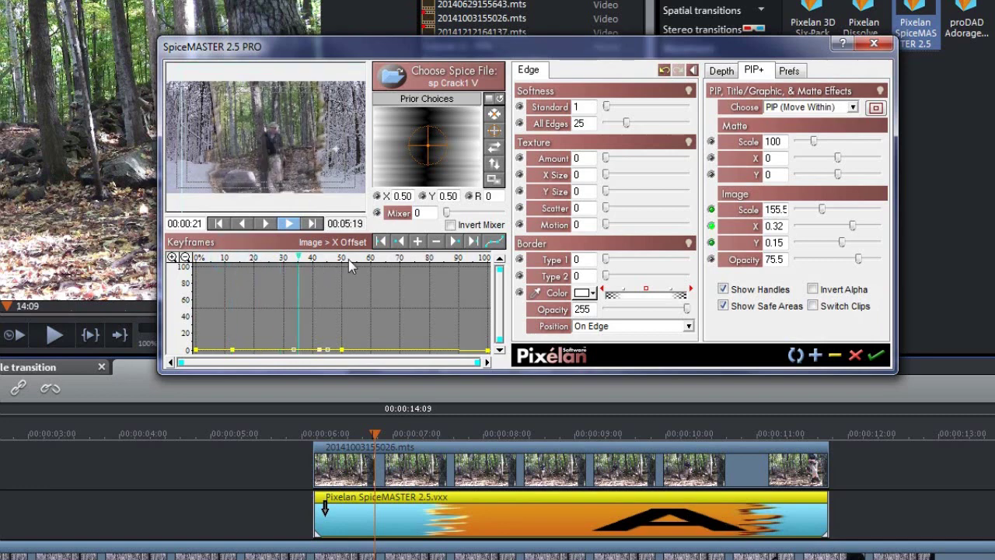
{"action": "left_click", "coordinate": [376, 259]}
{"action": "left_click", "coordinate": [392, 260]}
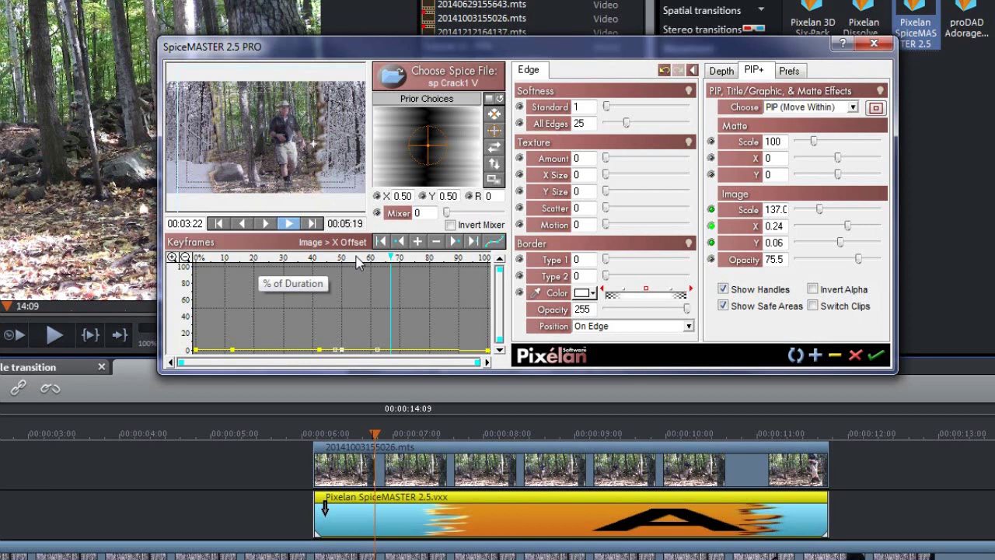
Keyframe the crack's X offset at 70% and slide it right to 0.75 at the end, then apply
{"action": "left_click", "coordinate": [377, 196]}
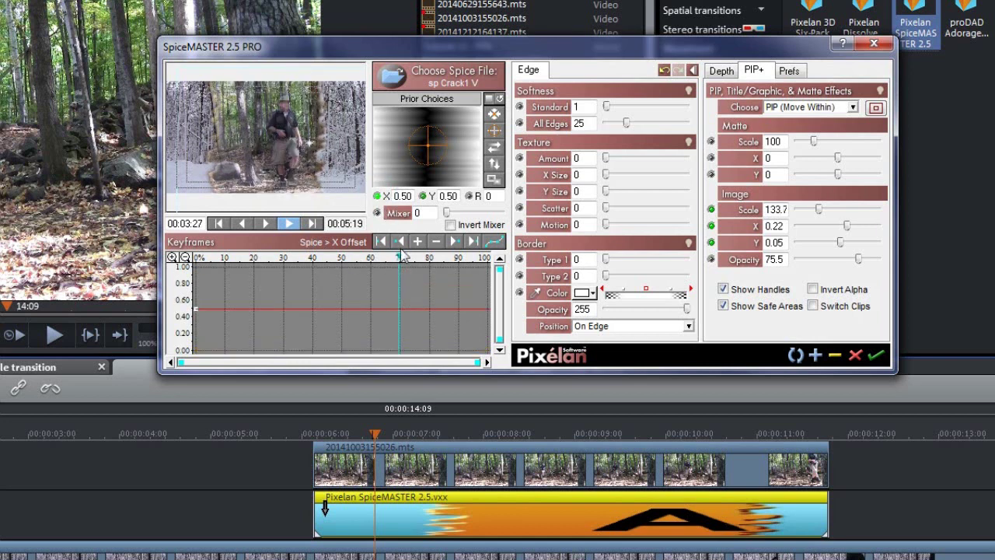
{"action": "left_click", "coordinate": [418, 242]}
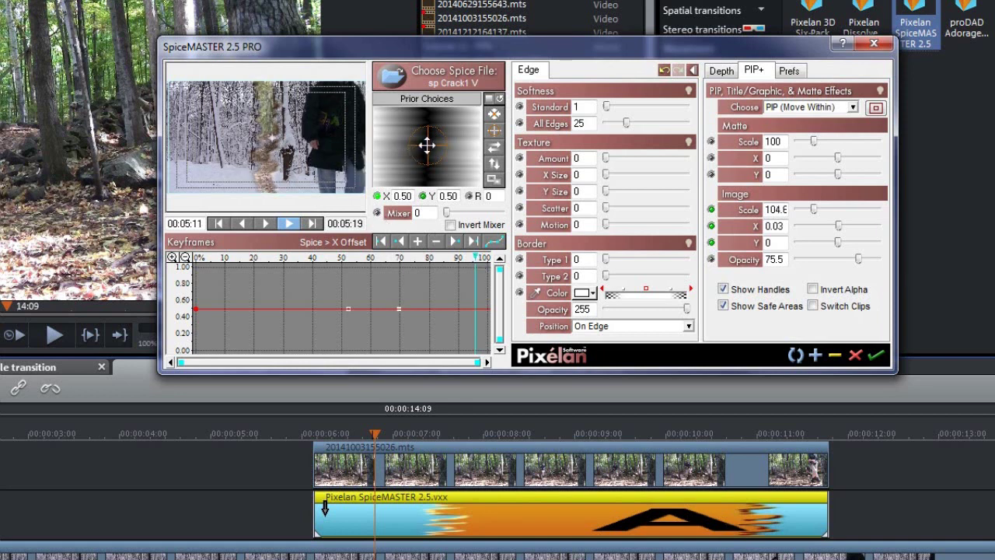
{"action": "left_click_drag", "start_coordinate": [427, 145], "coordinate": [451, 141]}
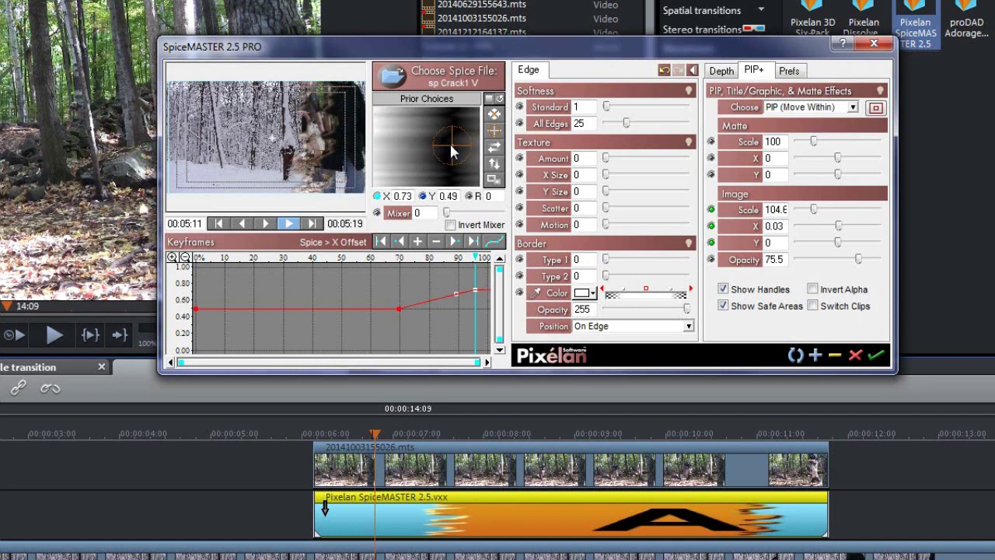
{"action": "left_click", "coordinate": [485, 259]}
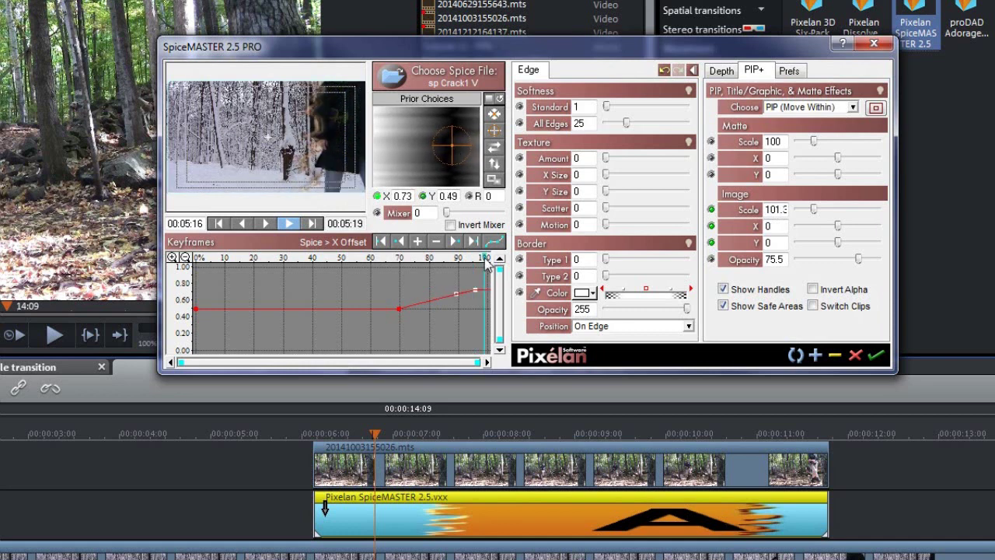
{"action": "left_click", "coordinate": [454, 145]}
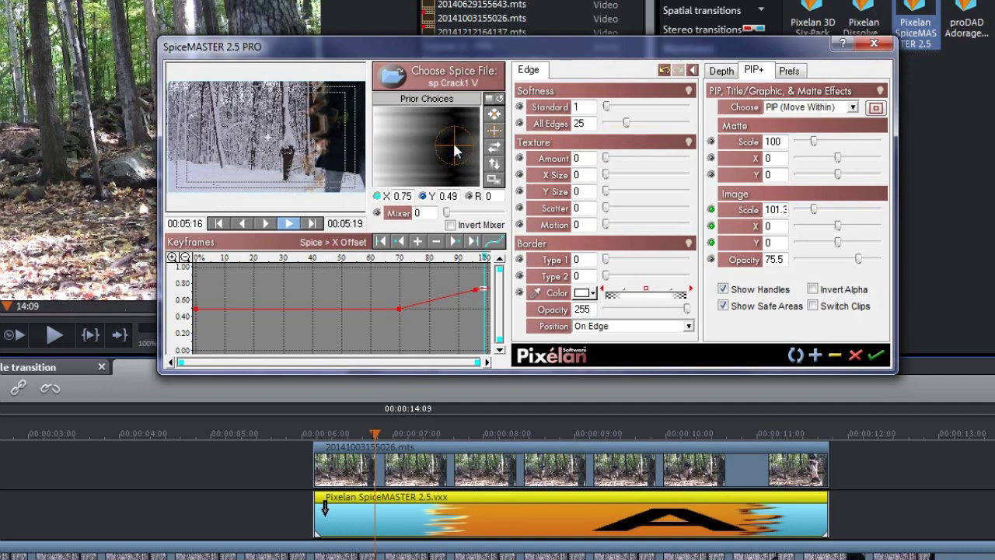
{"action": "left_click", "coordinate": [876, 357]}
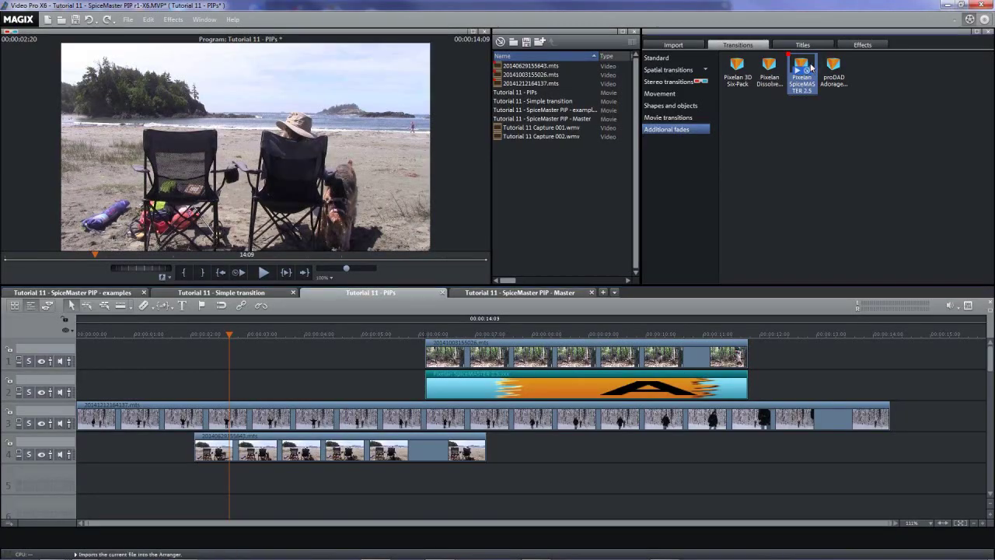
Add a SpiceMASTER transition on track 5 aligned to the beach clip and zero texture amount and softness
{"action": "left_click_drag", "start_coordinate": [725, 140], "coordinate": [241, 475]}
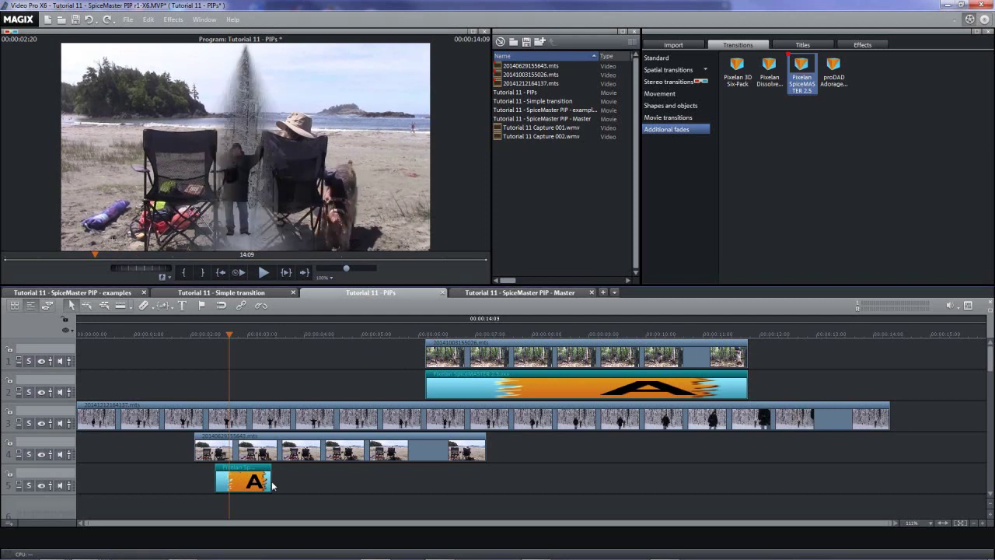
{"action": "left_click_drag", "start_coordinate": [267, 482], "coordinate": [482, 483]}
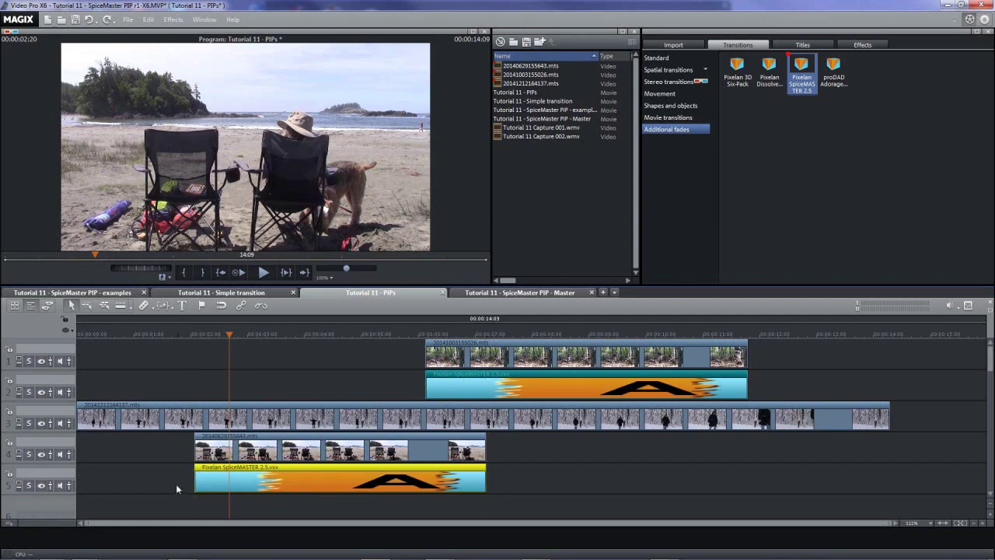
{"action": "left_click", "coordinate": [255, 486]}
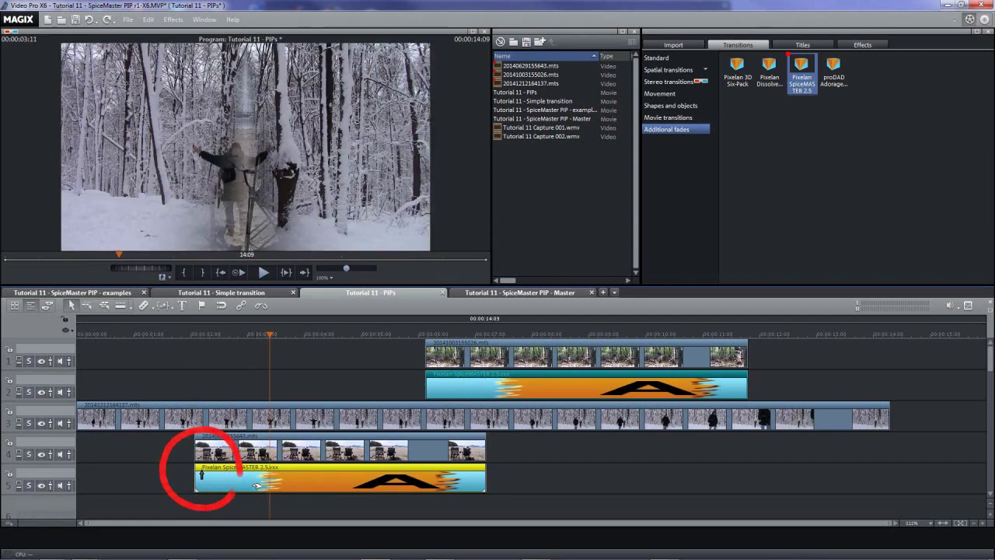
{"action": "double_click", "coordinate": [259, 485]}
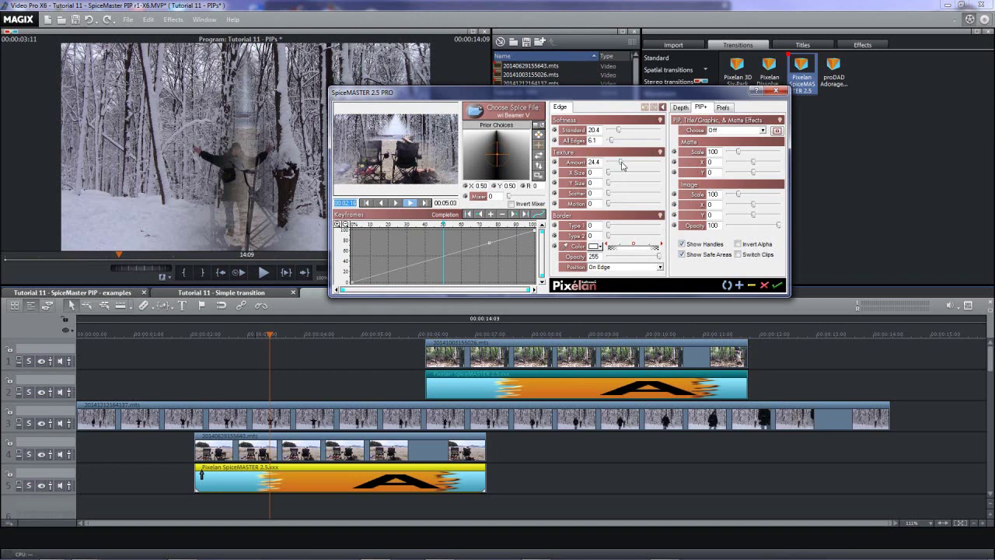
{"action": "left_click_drag", "start_coordinate": [621, 162], "coordinate": [607, 131]}
Load the Form3 rectangle mask, invert it, and switch to a flat completion curve
{"action": "left_click", "coordinate": [475, 110]}
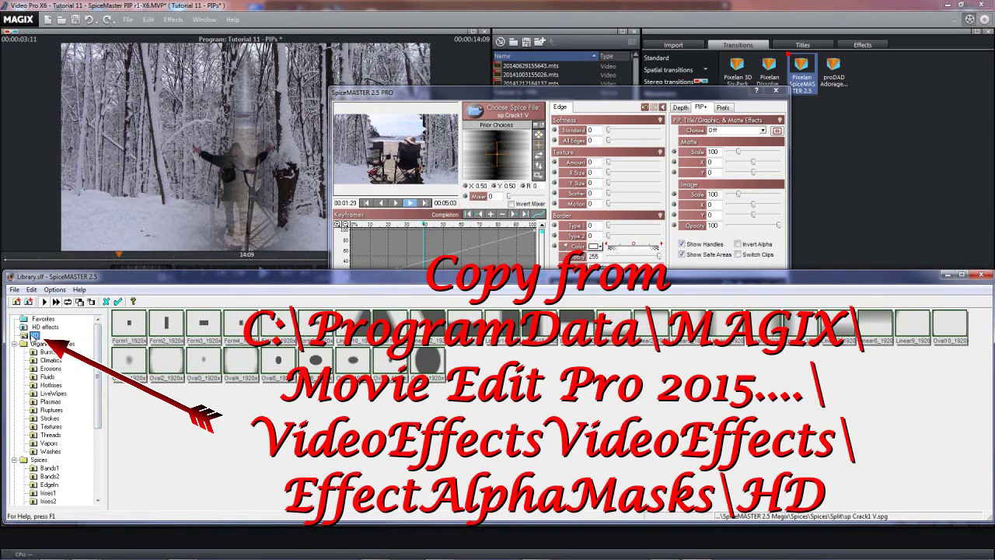
{"action": "left_click", "coordinate": [208, 325]}
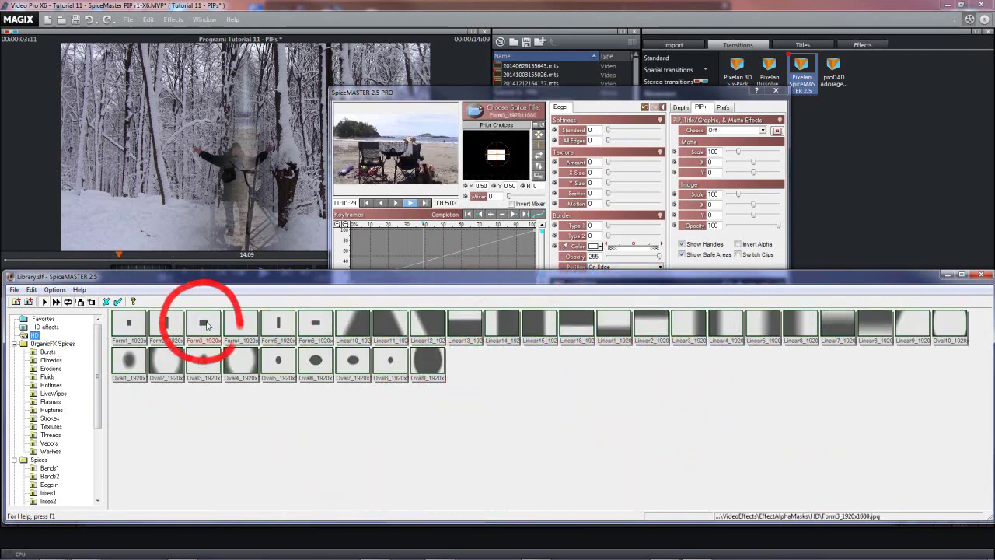
{"action": "double_click", "coordinate": [207, 325]}
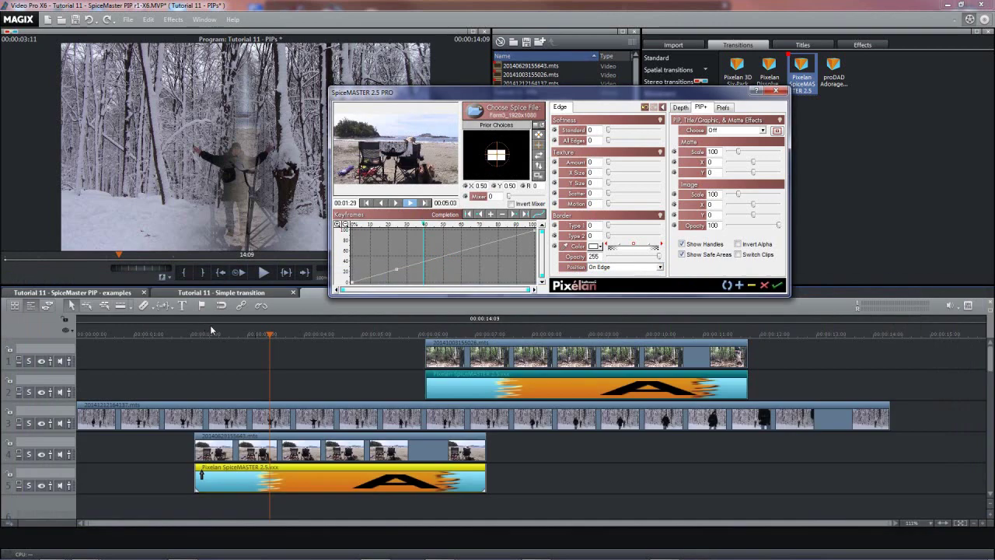
{"action": "left_click", "coordinate": [537, 175]}
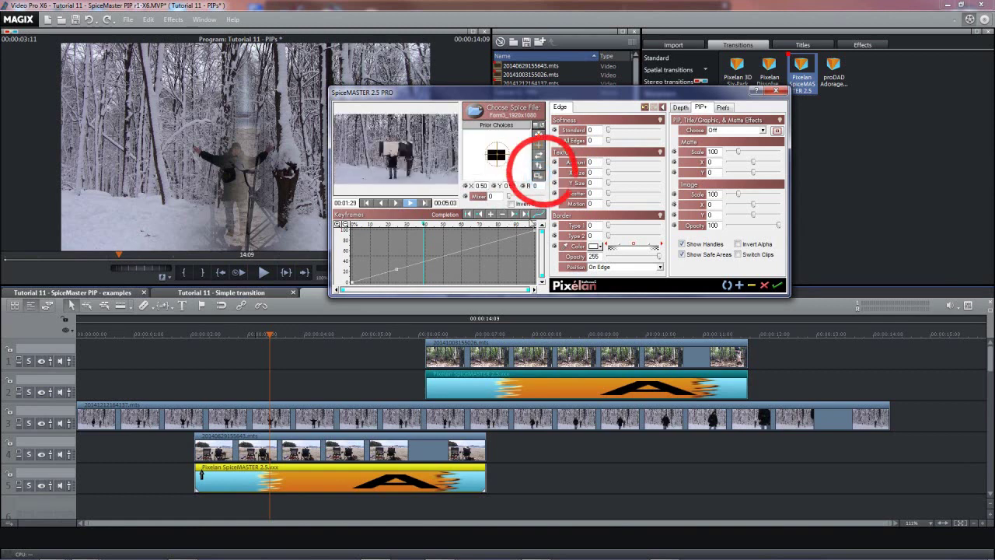
{"action": "left_click", "coordinate": [538, 215]}
{"action": "left_click", "coordinate": [519, 259]}
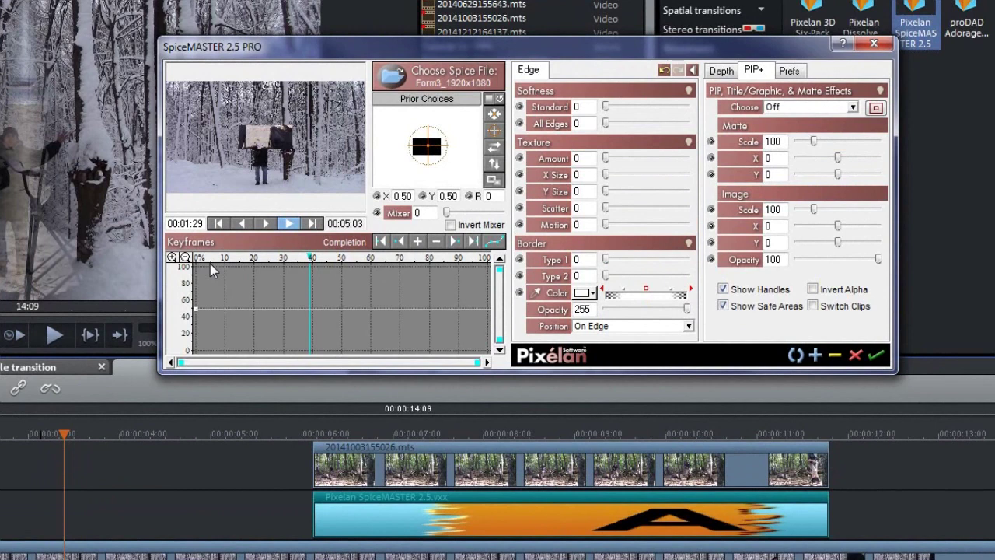
Set the PIP effect to Move Matte and roughly position the beach inset and mask rectangle
{"action": "left_click", "coordinate": [809, 109]}
{"action": "left_click", "coordinate": [805, 153]}
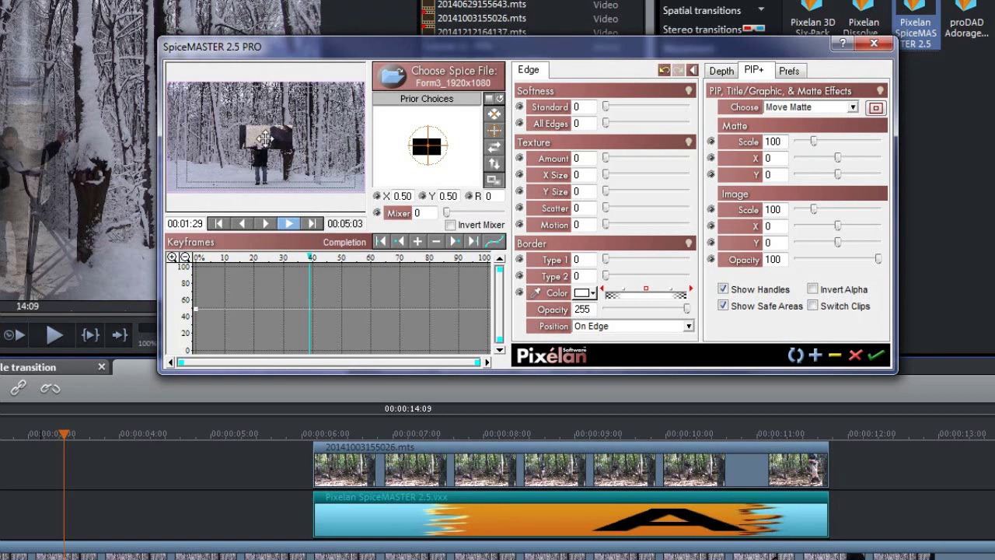
{"action": "left_click_drag", "start_coordinate": [267, 138], "coordinate": [286, 148]}
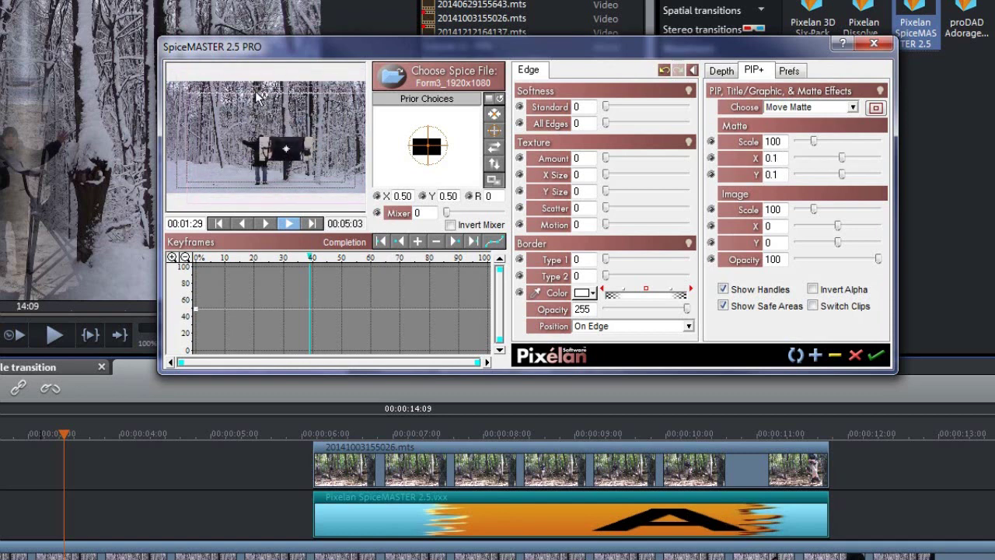
{"action": "left_click_drag", "start_coordinate": [259, 95], "coordinate": [264, 115]}
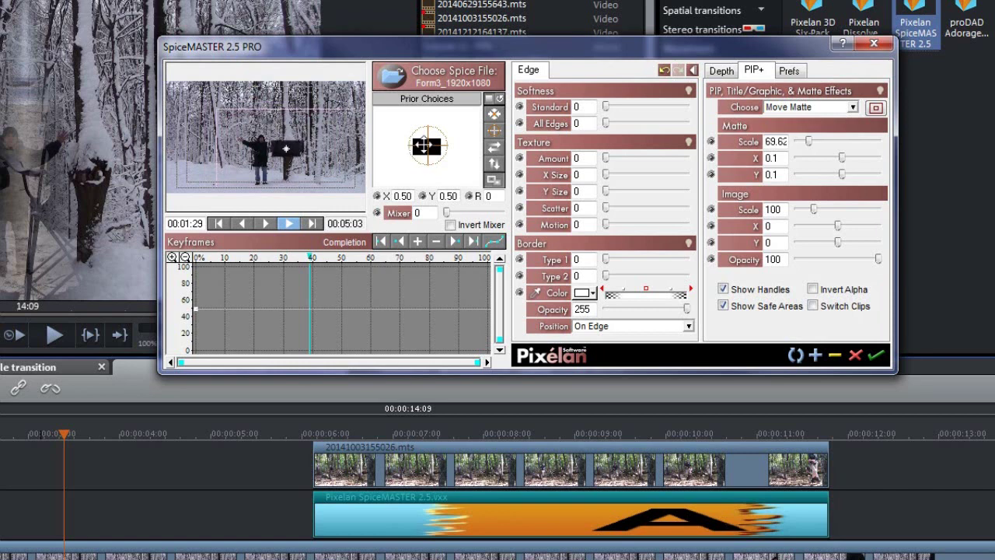
{"action": "left_click_drag", "start_coordinate": [420, 148], "coordinate": [464, 83]}
{"action": "left_click_drag", "start_coordinate": [387, 116], "coordinate": [457, 151]}
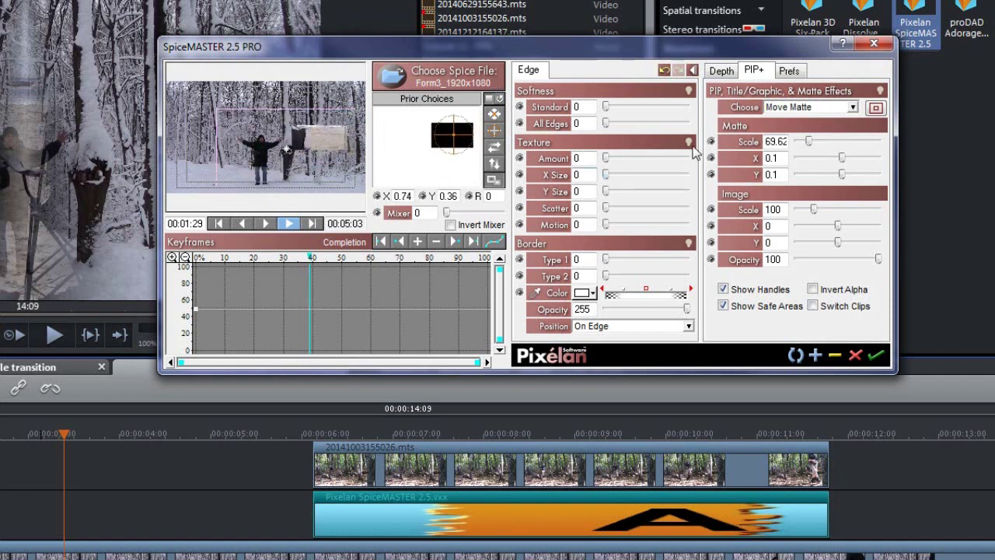
Restore matte scale to 100 and place the beach inset upper right at X -0.13, Y -0.03
{"action": "double_click", "coordinate": [776, 142]}
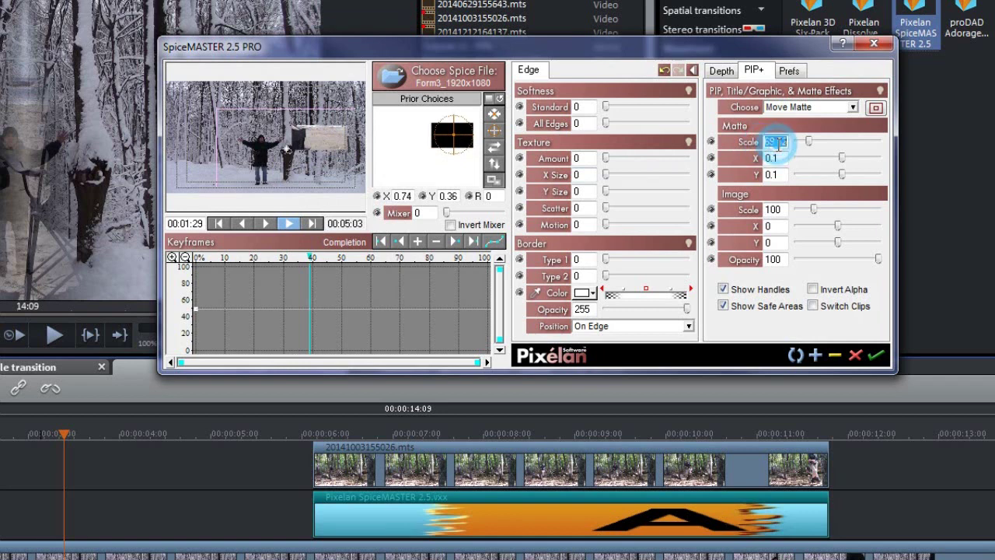
{"action": "type", "text": "100"}
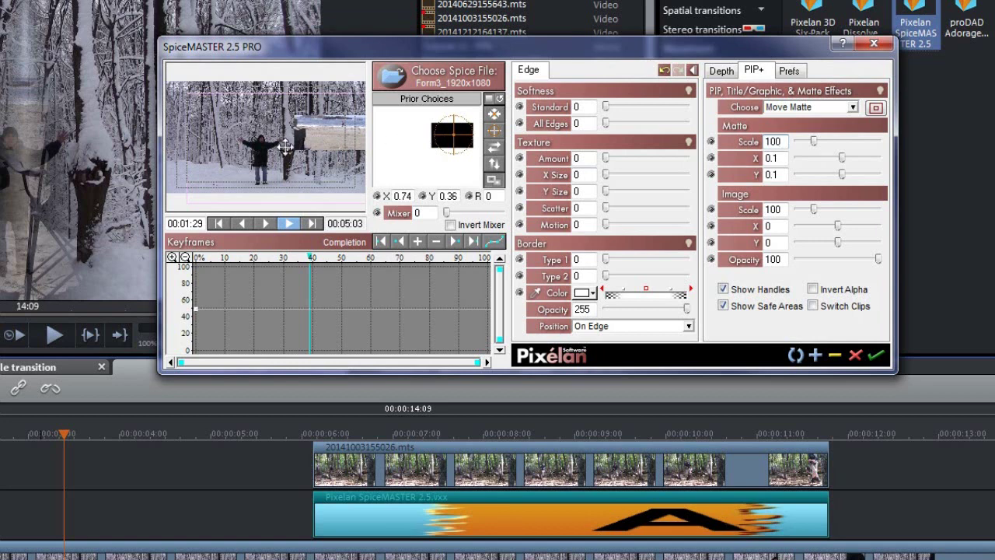
{"action": "left_click", "coordinate": [275, 142]}
{"action": "left_click_drag", "start_coordinate": [275, 143], "coordinate": [255, 133]}
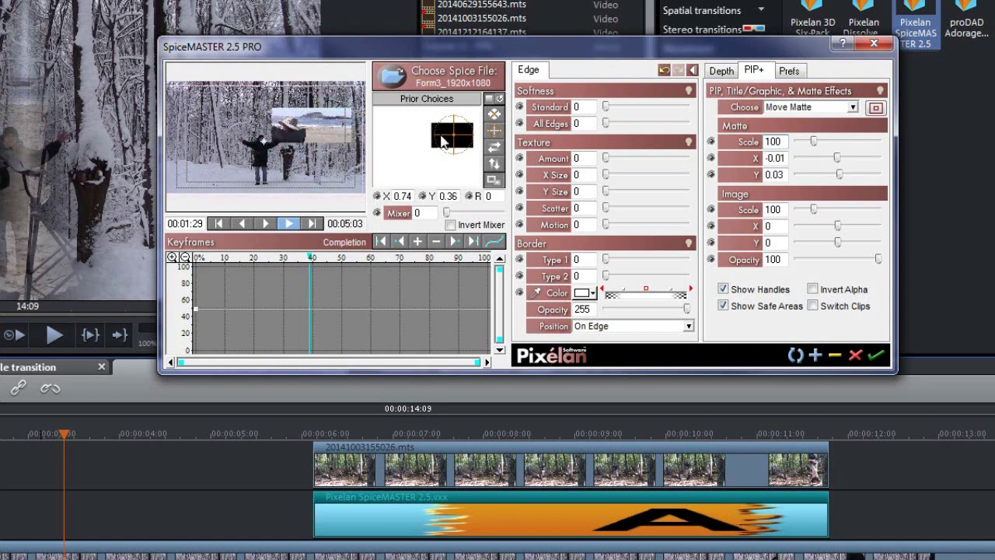
{"action": "left_click_drag", "start_coordinate": [451, 135], "coordinate": [478, 142]}
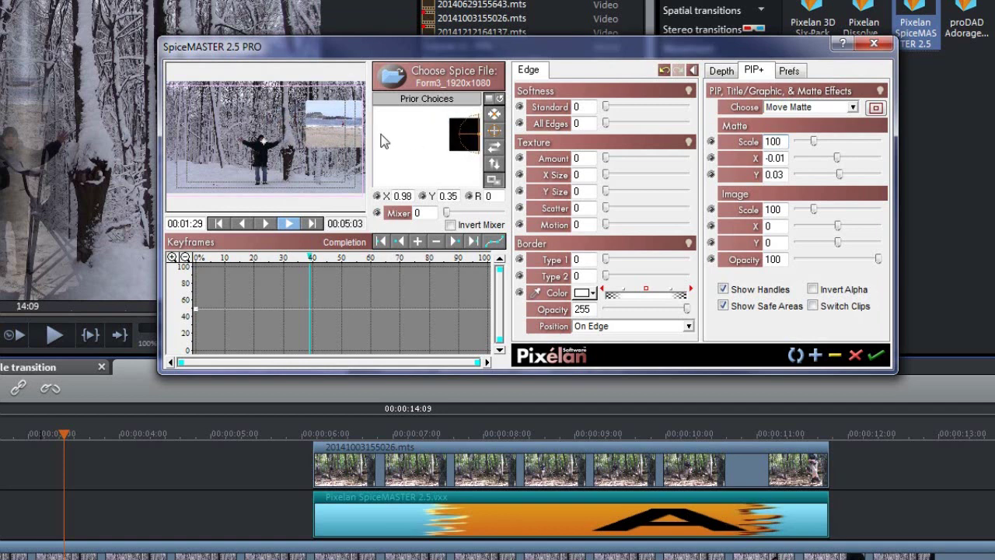
{"action": "left_click_drag", "start_coordinate": [264, 140], "coordinate": [238, 125]}
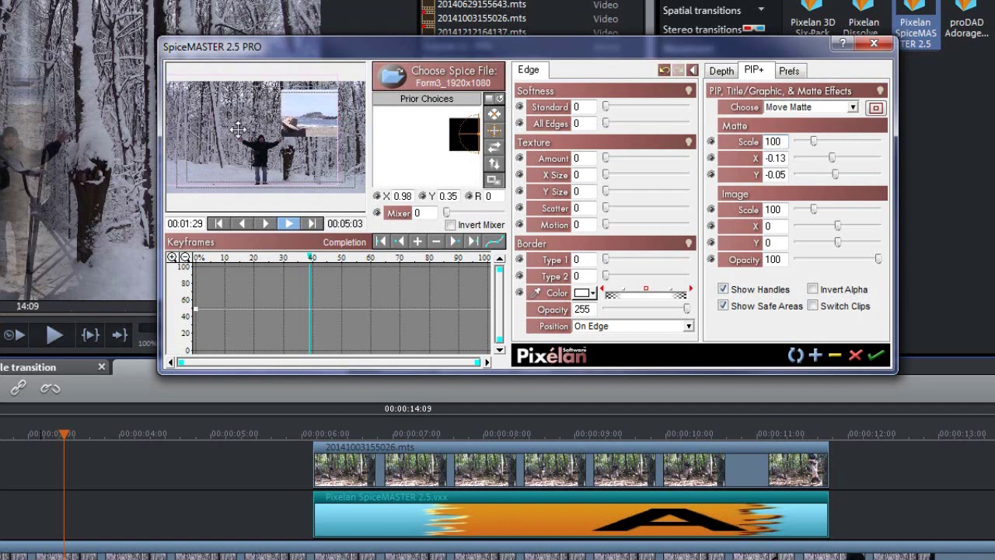
{"action": "left_click", "coordinate": [711, 142]}
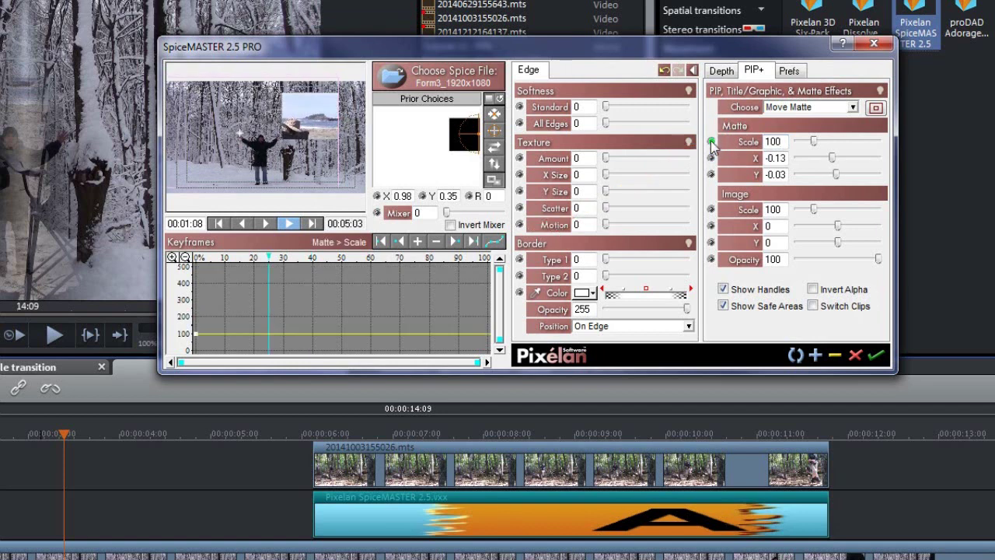
Add a matte scale keyframe at about 27% and set the starting scale to 0
{"action": "left_click", "coordinate": [418, 242]}
{"action": "left_click", "coordinate": [200, 261]}
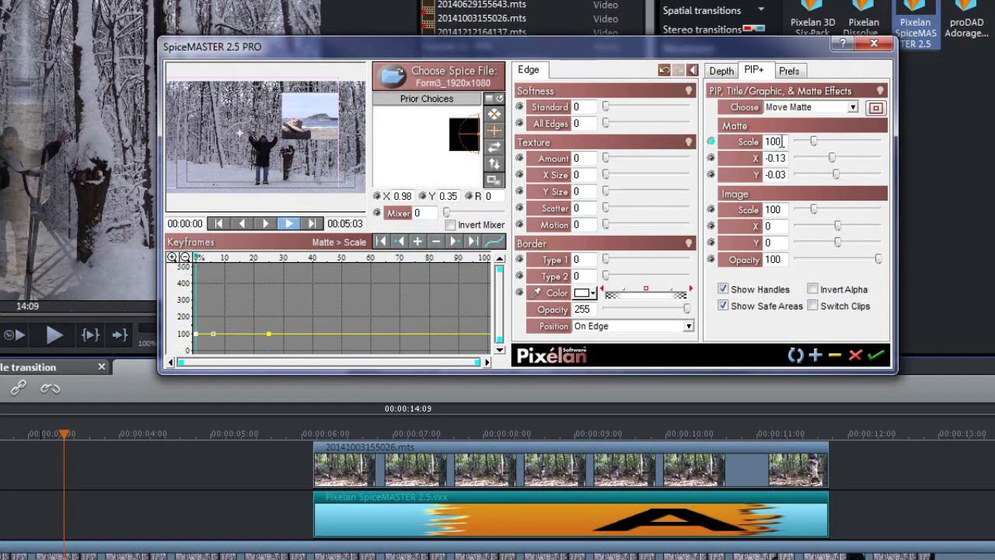
{"action": "double_click", "coordinate": [773, 142]}
{"action": "type", "text": "0"}
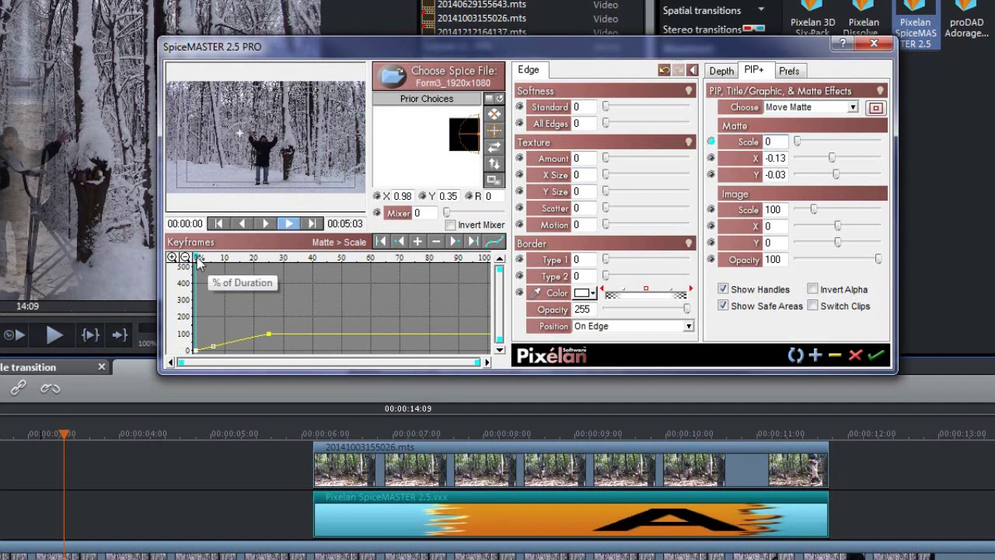
{"action": "left_click", "coordinate": [232, 259]}
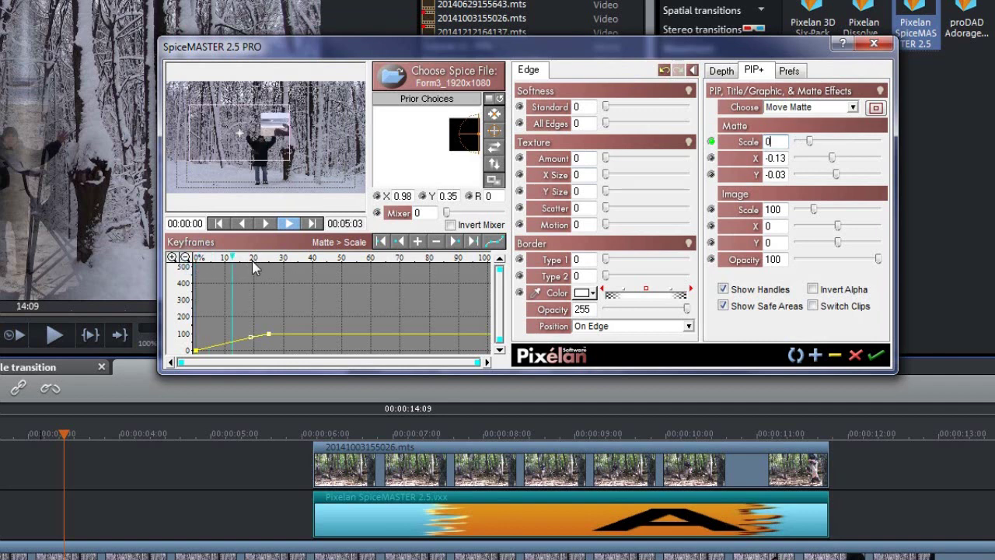
{"action": "left_click_drag", "start_coordinate": [252, 260], "coordinate": [263, 259]}
Add matte scale keyframes at 60% and at the end, setting the final scale to 0
{"action": "left_click", "coordinate": [370, 256]}
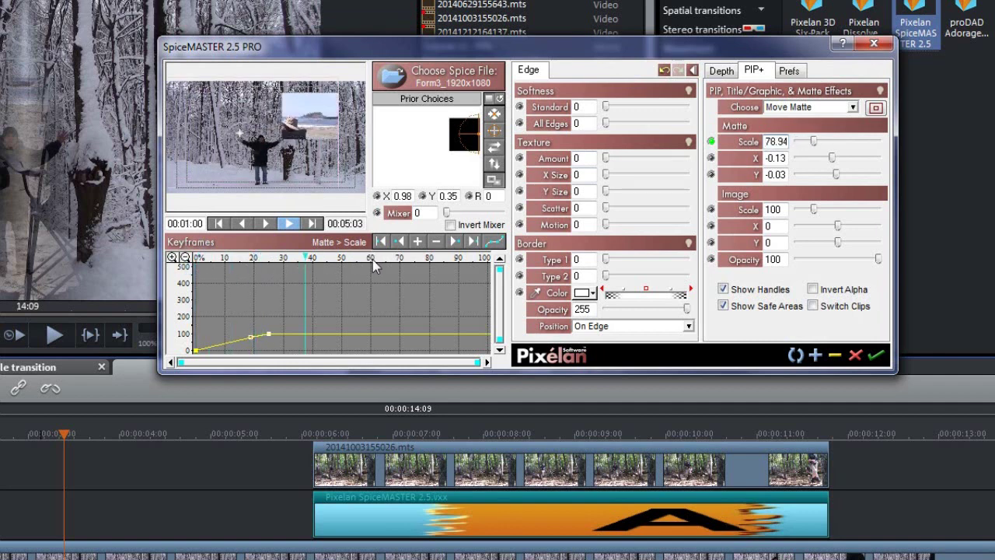
{"action": "left_click", "coordinate": [416, 241]}
{"action": "left_click", "coordinate": [474, 261]}
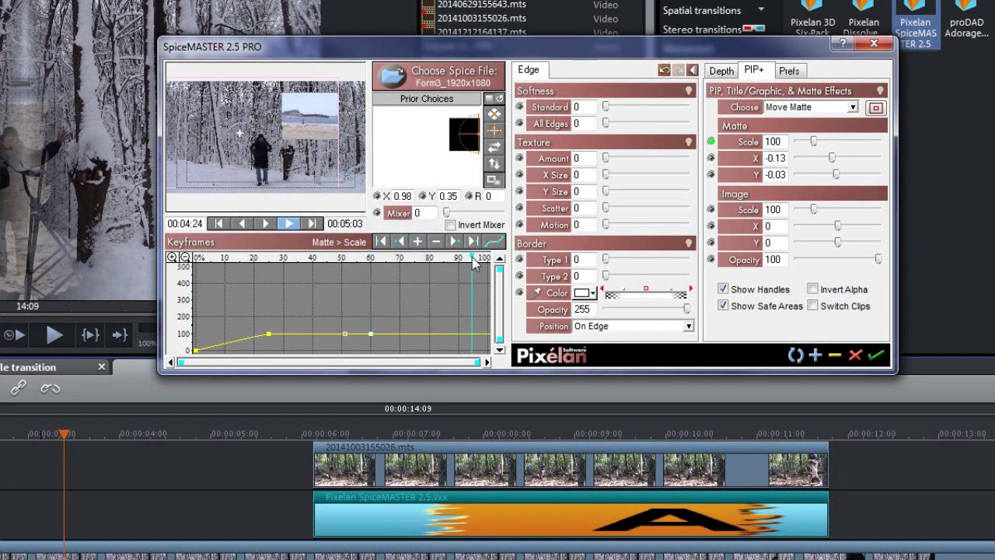
{"action": "left_click_drag", "start_coordinate": [473, 262], "coordinate": [507, 264]}
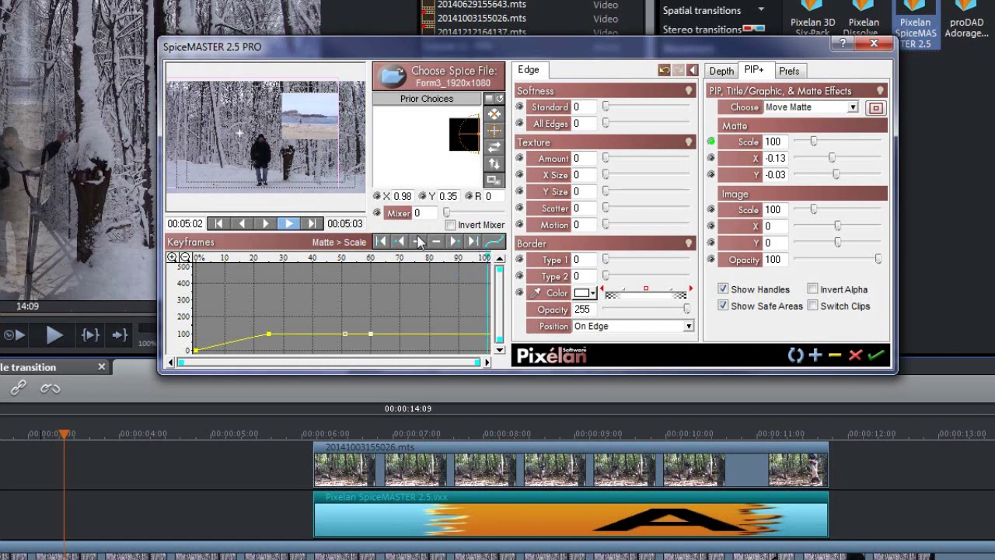
{"action": "left_click", "coordinate": [417, 242]}
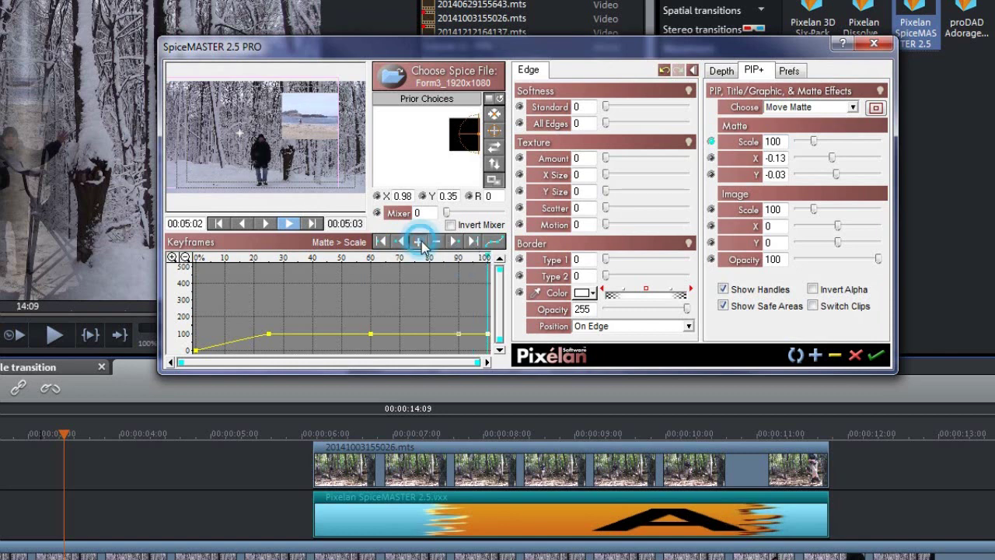
{"action": "left_click", "coordinate": [777, 142]}
{"action": "double_click", "coordinate": [778, 143]}
{"action": "type", "text": "0"}
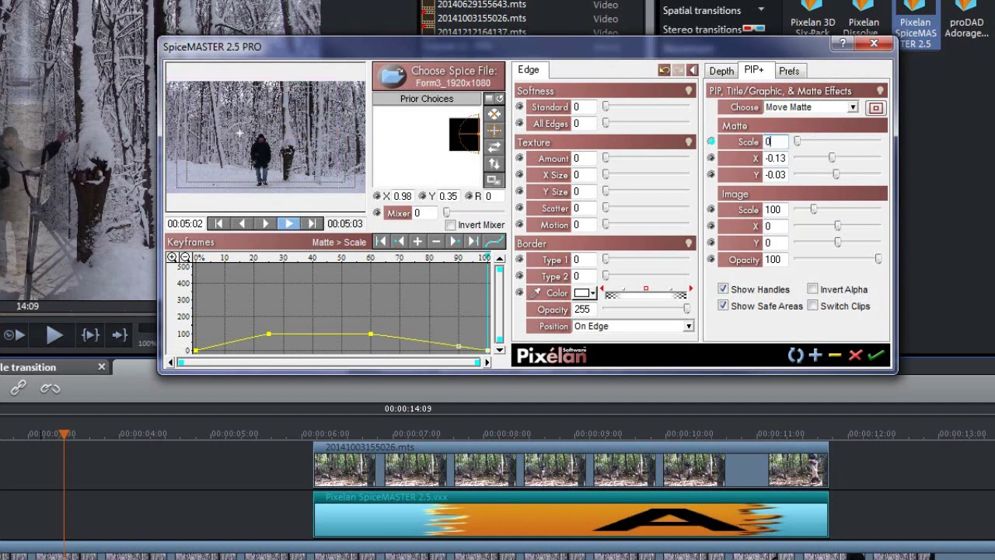
{"action": "left_click", "coordinate": [225, 258]}
Add a matte offset keyframe at 27% and move the starting inset toward the centre, X 0.04, Y -0.05
{"action": "left_click", "coordinate": [269, 258]}
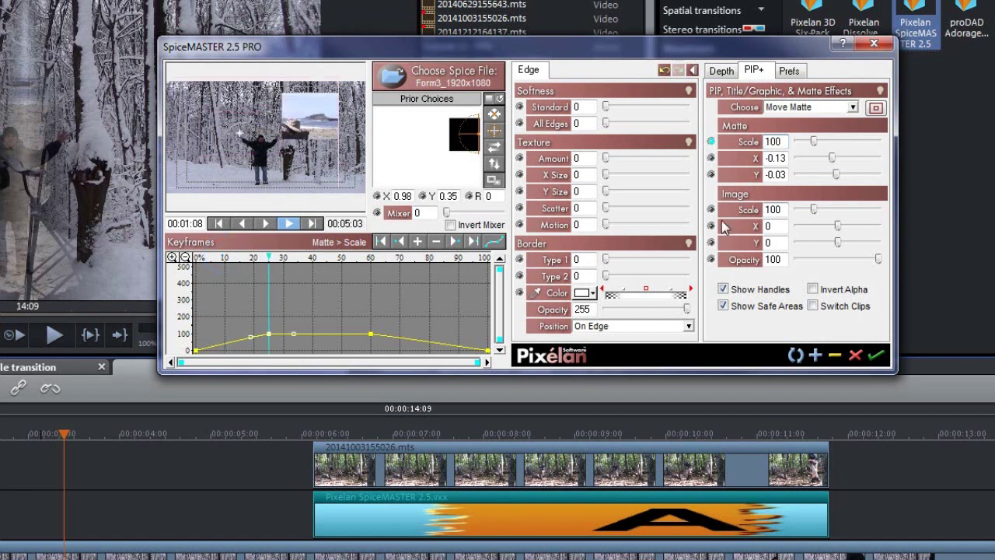
{"action": "left_click", "coordinate": [710, 158]}
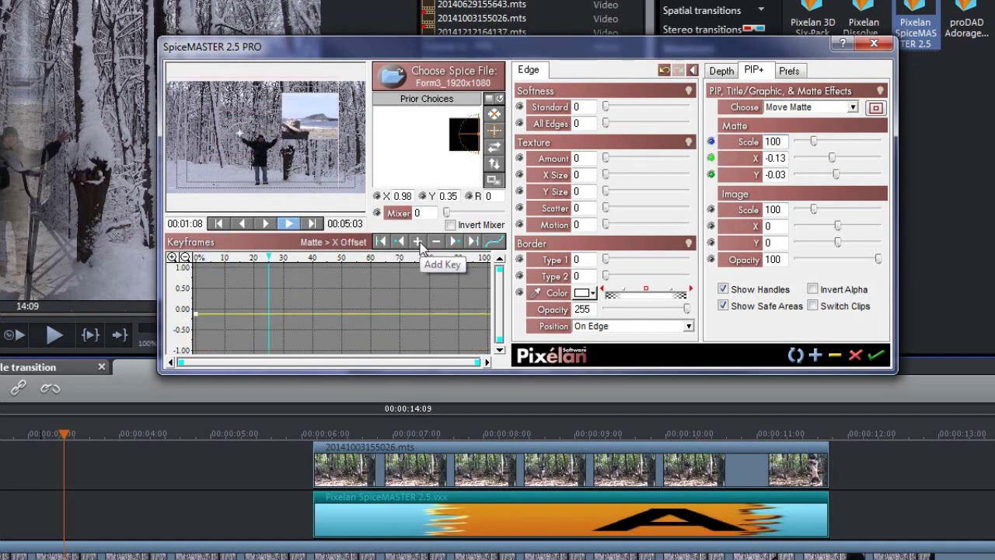
{"action": "left_click", "coordinate": [418, 241]}
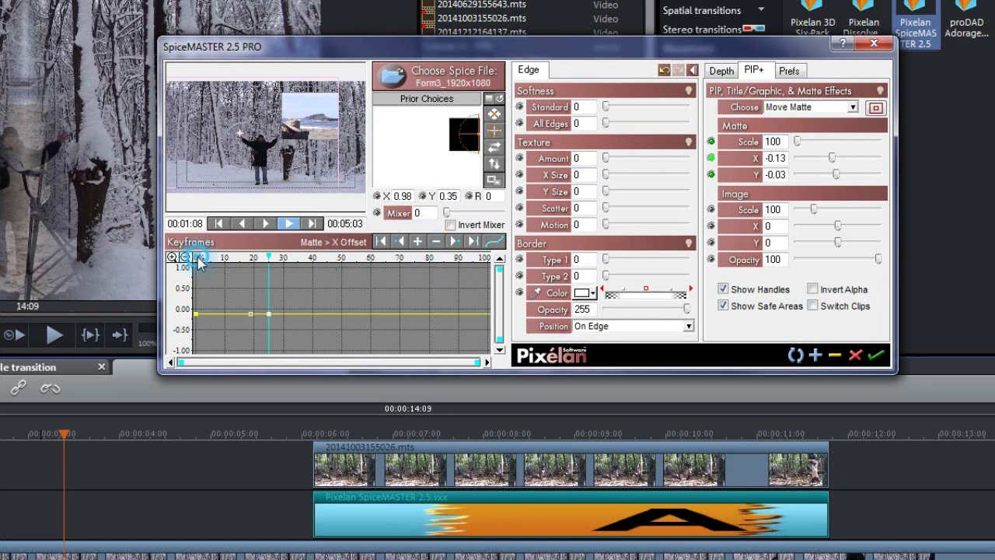
{"action": "left_click", "coordinate": [195, 325]}
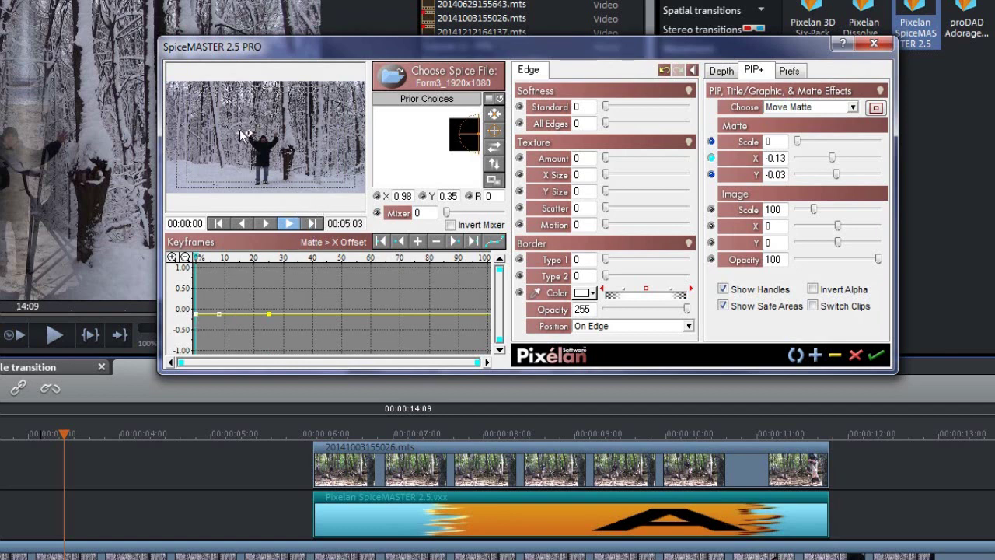
{"action": "left_click_drag", "start_coordinate": [239, 129], "coordinate": [271, 130]}
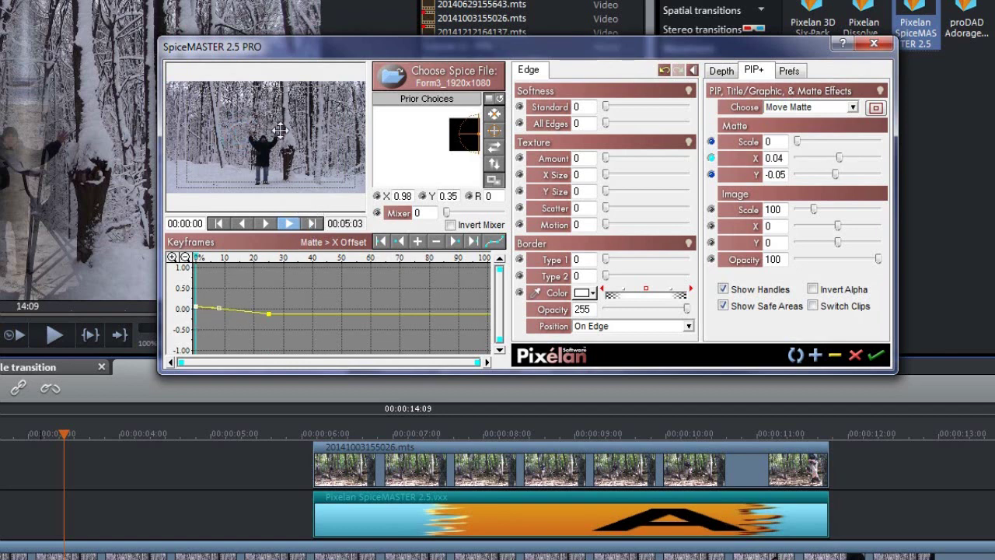
Step through 25% and 60%, then add an offset keyframe at the effect's end
{"action": "left_click", "coordinate": [210, 258]}
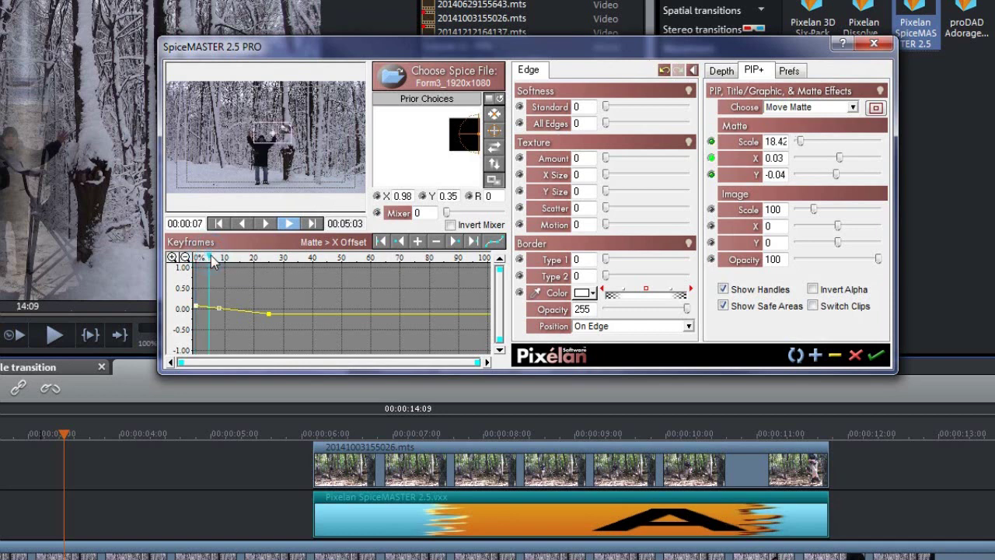
{"action": "left_click", "coordinate": [264, 260]}
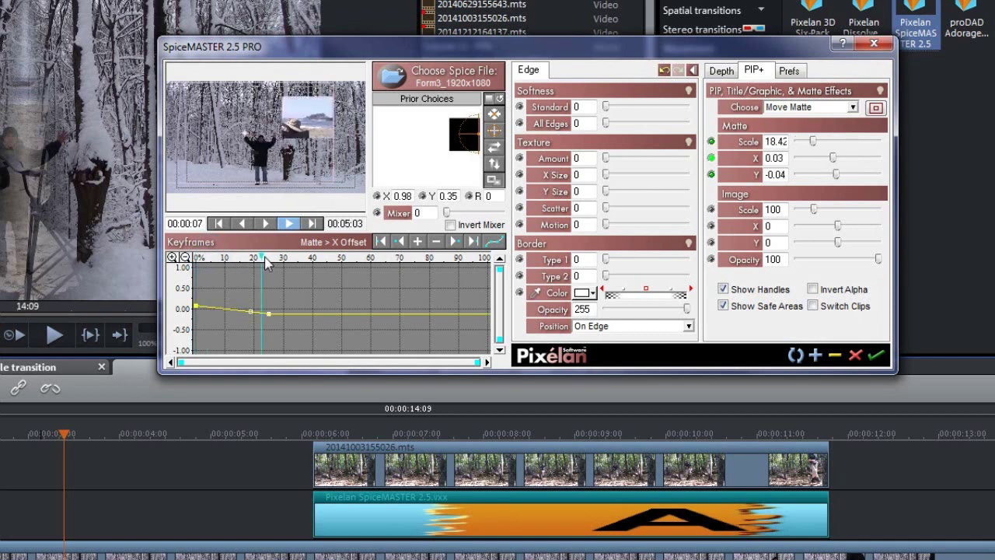
{"action": "left_click", "coordinate": [370, 259]}
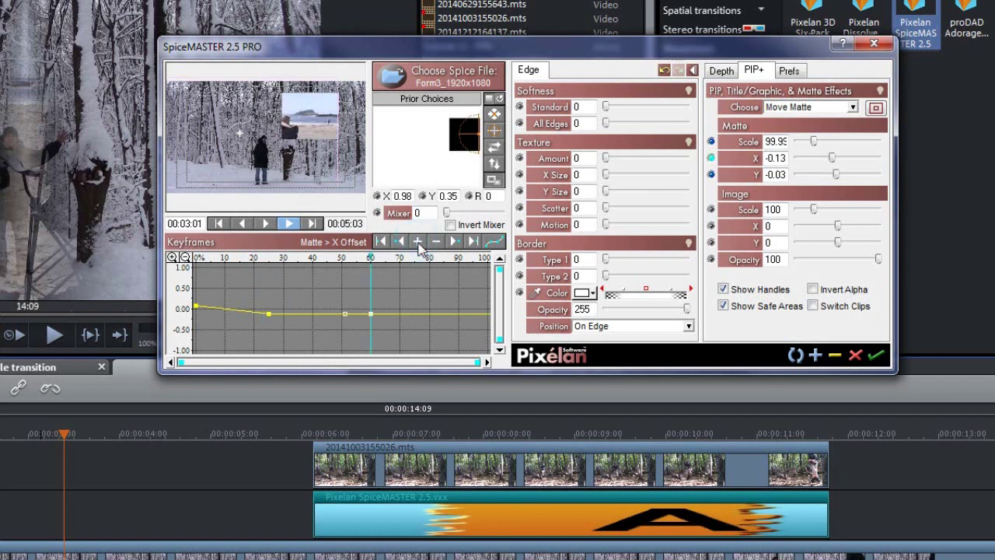
{"action": "left_click", "coordinate": [482, 257]}
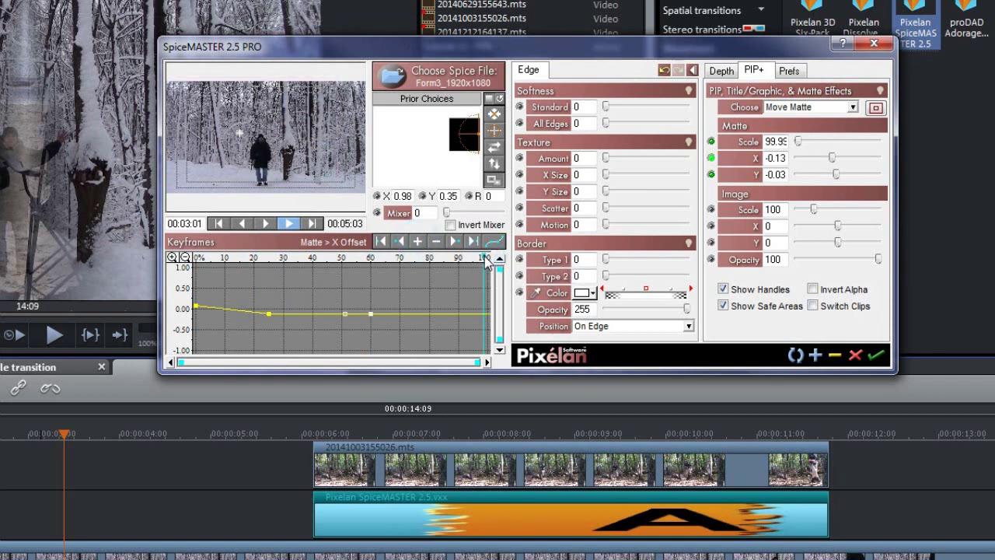
{"action": "left_click", "coordinate": [417, 242]}
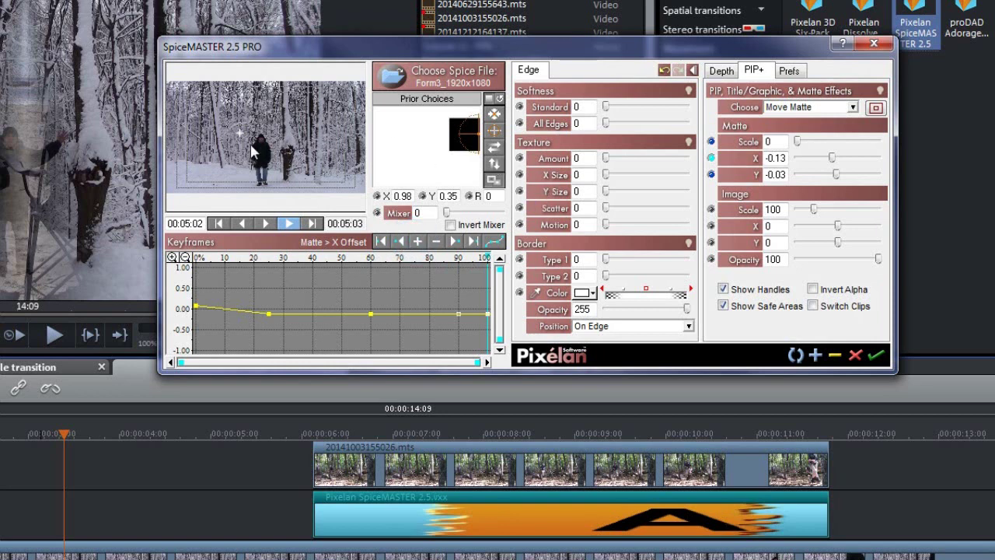
Move the inset's end position out to X 0.52, Y -0.28 and scrub the timeline to check
{"action": "left_click_drag", "start_coordinate": [239, 131], "coordinate": [364, 104]}
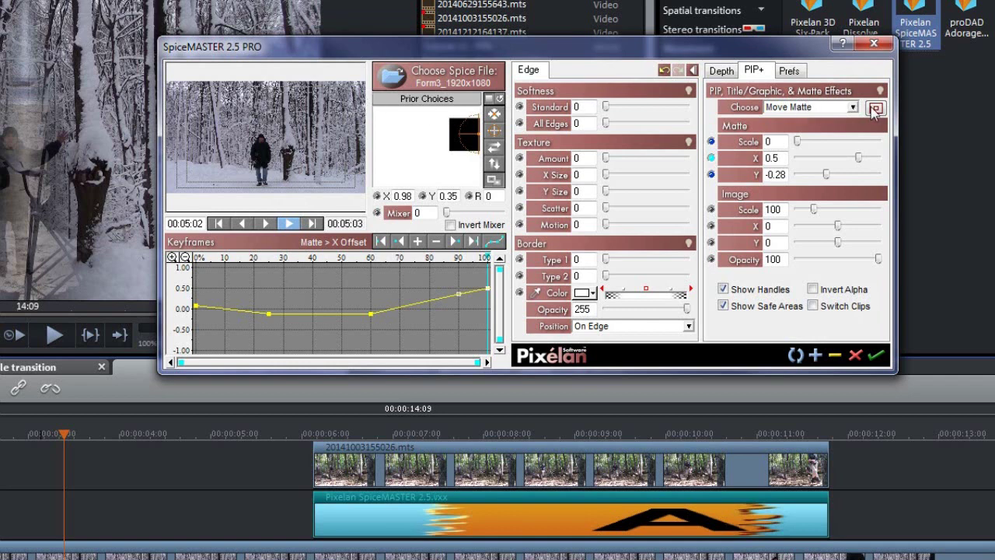
{"action": "left_click", "coordinate": [875, 109]}
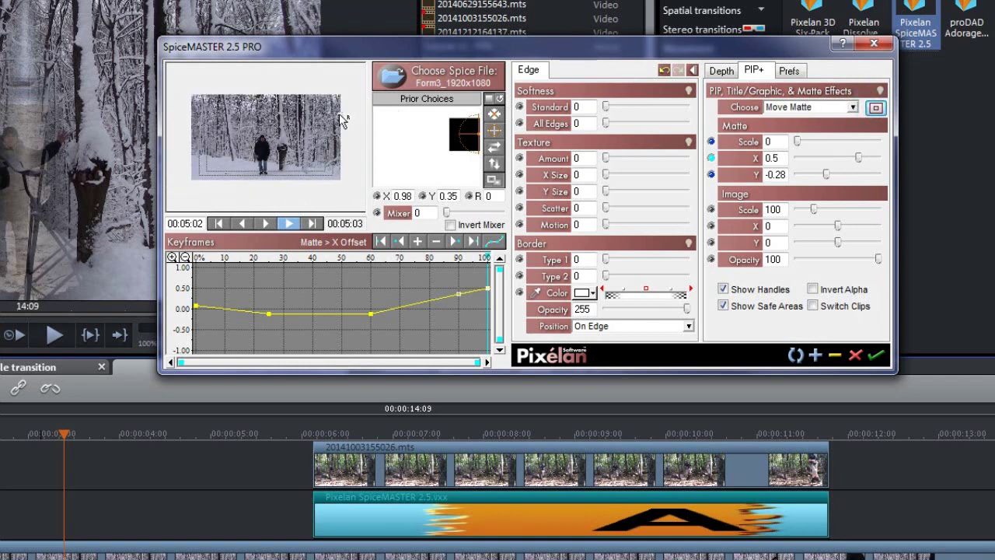
{"action": "left_click_drag", "start_coordinate": [339, 114], "coordinate": [343, 112]}
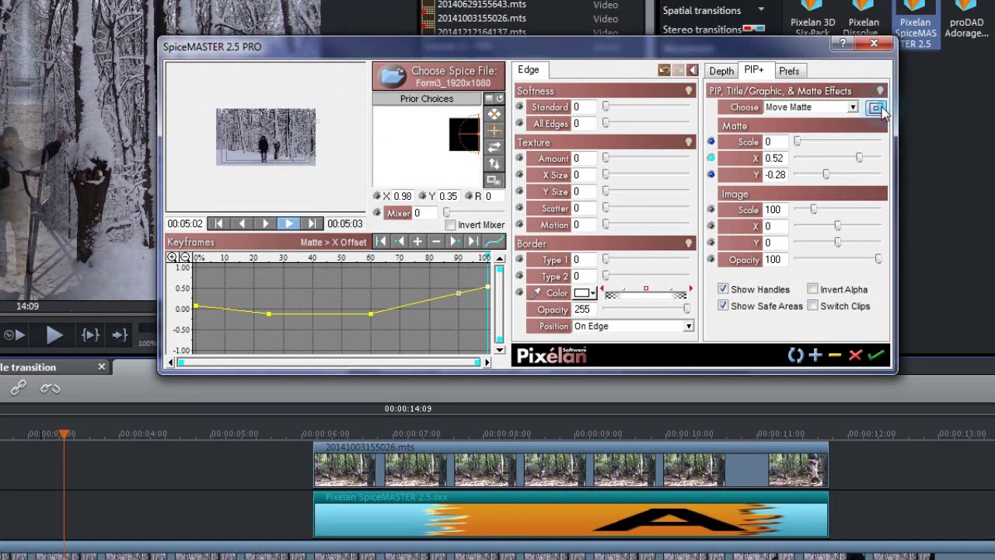
{"action": "left_click", "coordinate": [877, 109]}
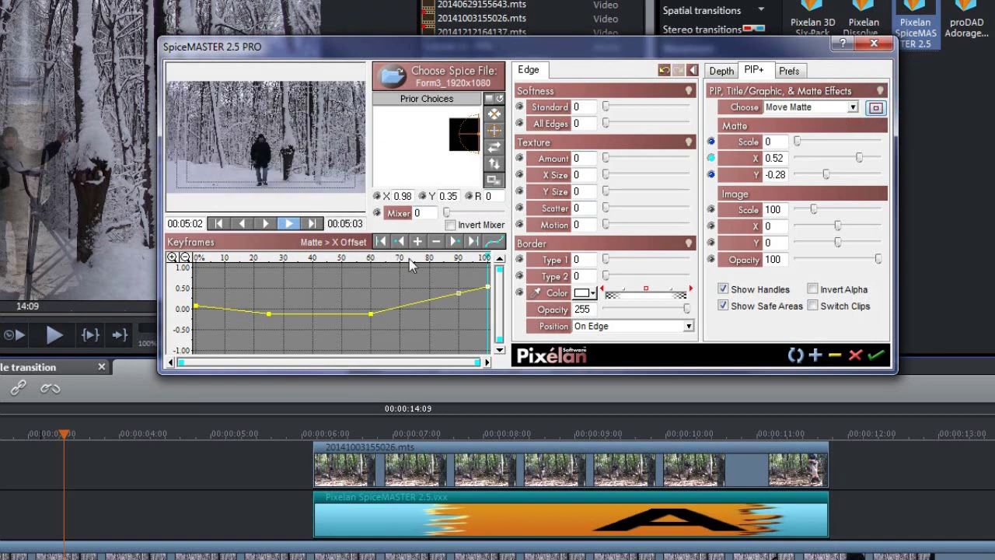
{"action": "left_click", "coordinate": [372, 259]}
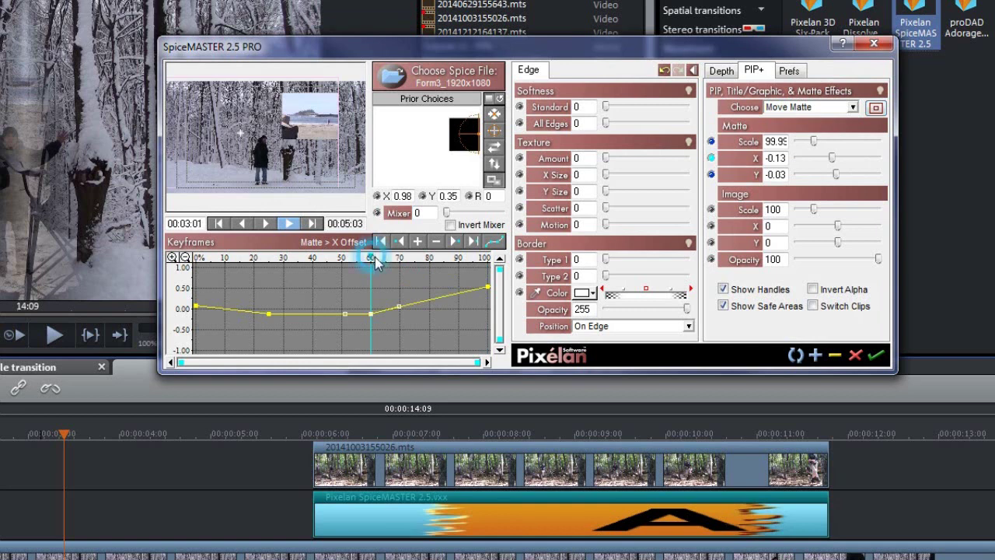
{"action": "left_click_drag", "start_coordinate": [372, 258], "coordinate": [498, 267]}
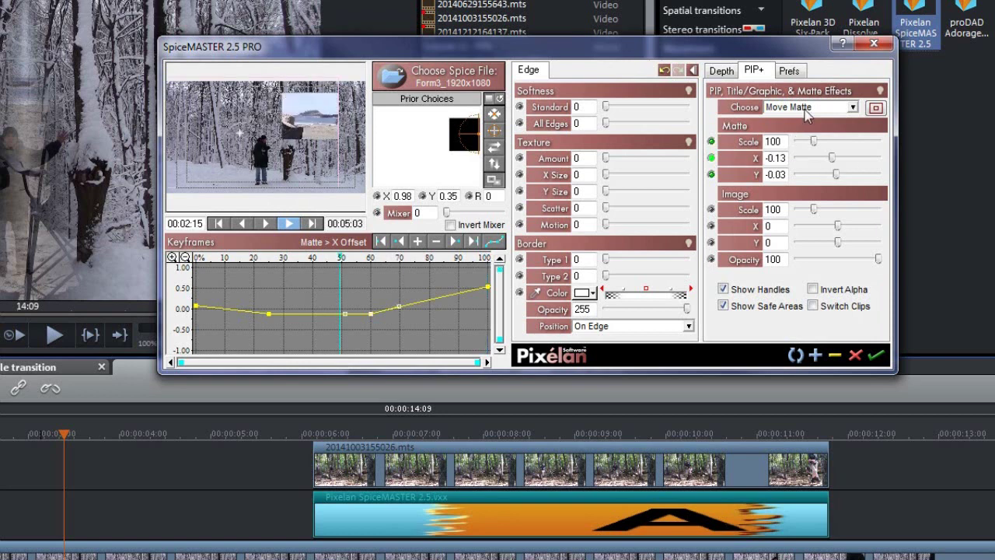
Switch the inset to PIP (Move Within) and shift the beach picture to X 0.42, Y 0.08
{"action": "left_click", "coordinate": [806, 110]}
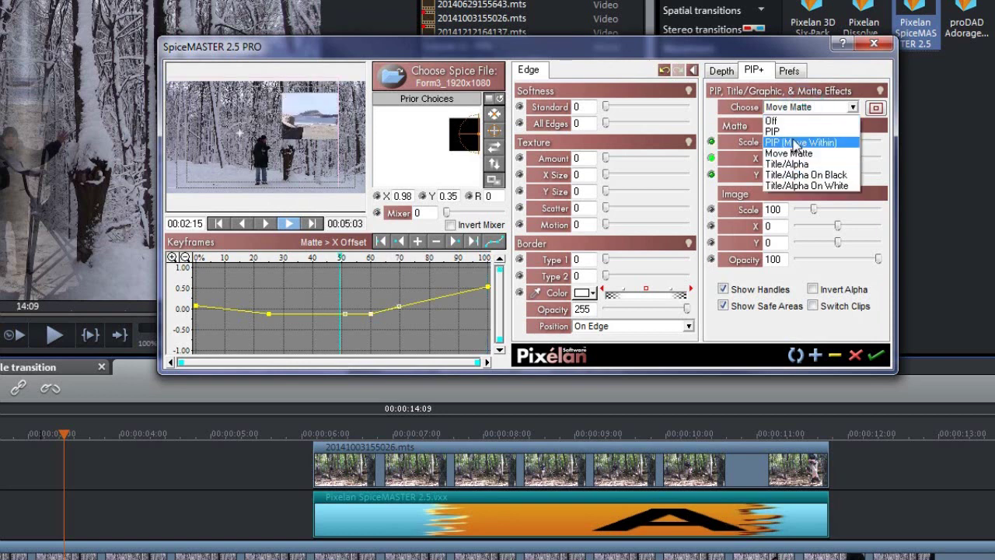
{"action": "left_click", "coordinate": [797, 143]}
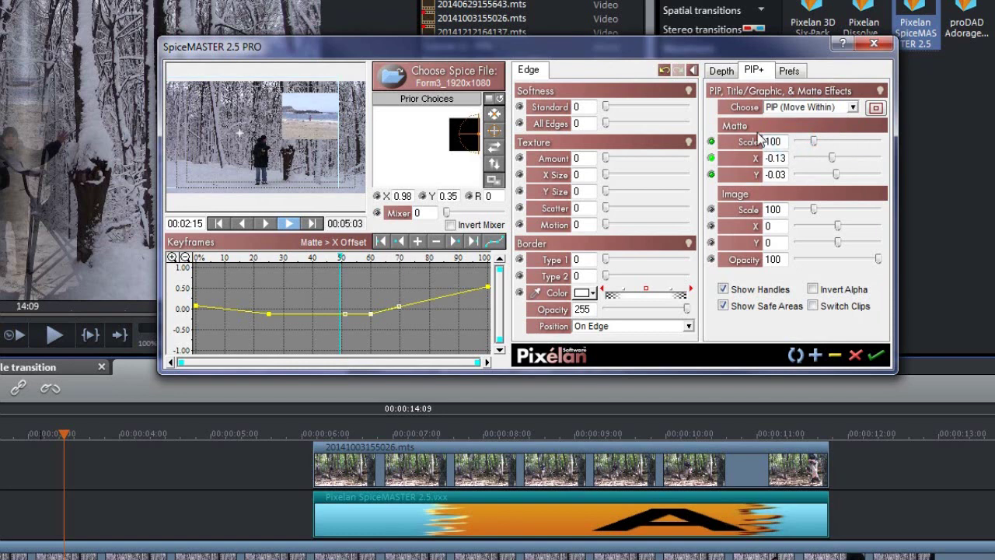
{"action": "mouse_move", "coordinate": [238, 135]}
{"action": "left_mouse_down"}
{"action": "mouse_move", "coordinate": [332, 136]}
{"action": "mouse_move", "coordinate": [325, 142]}
{"action": "left_mouse_up"}
{"action": "left_click", "coordinate": [809, 107]}
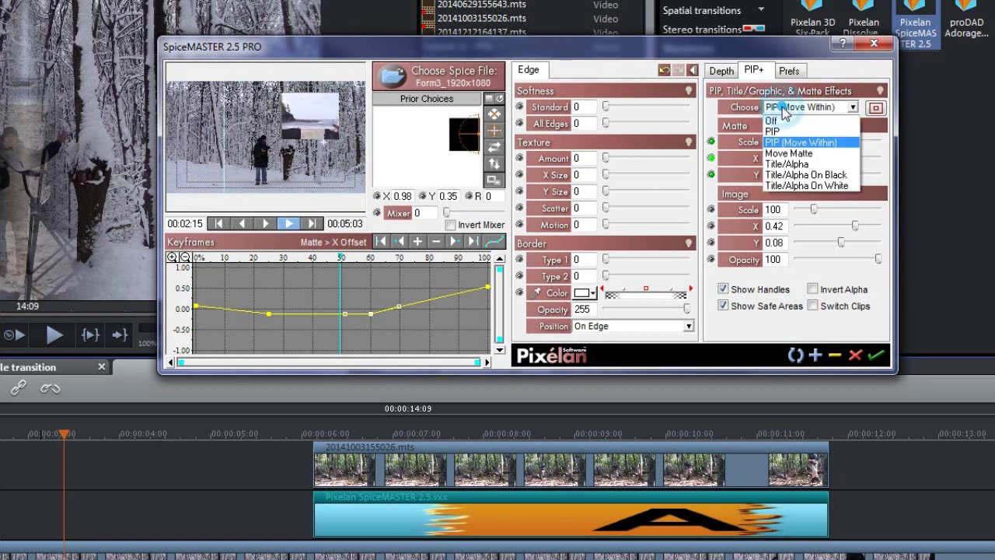
{"action": "left_click", "coordinate": [778, 148]}
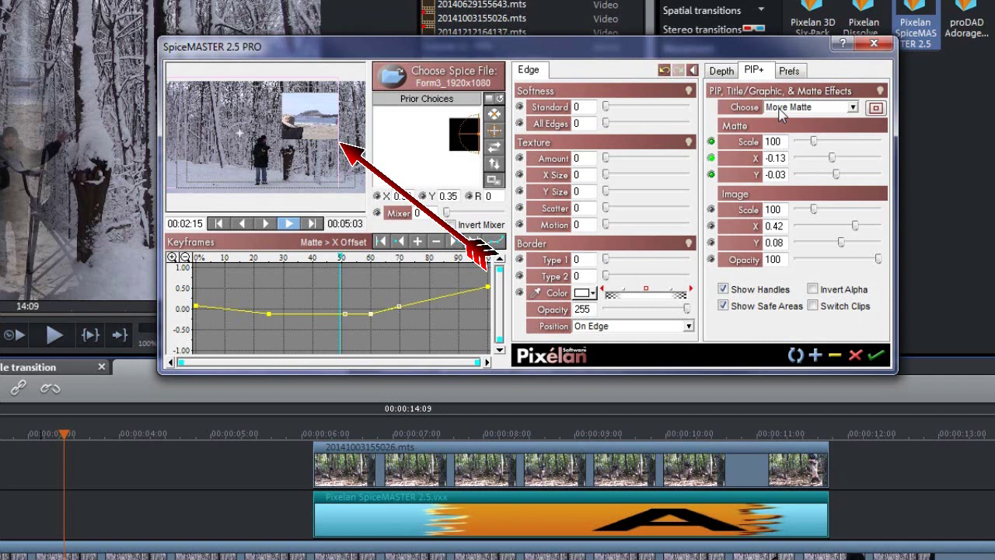
{"action": "left_click", "coordinate": [780, 108]}
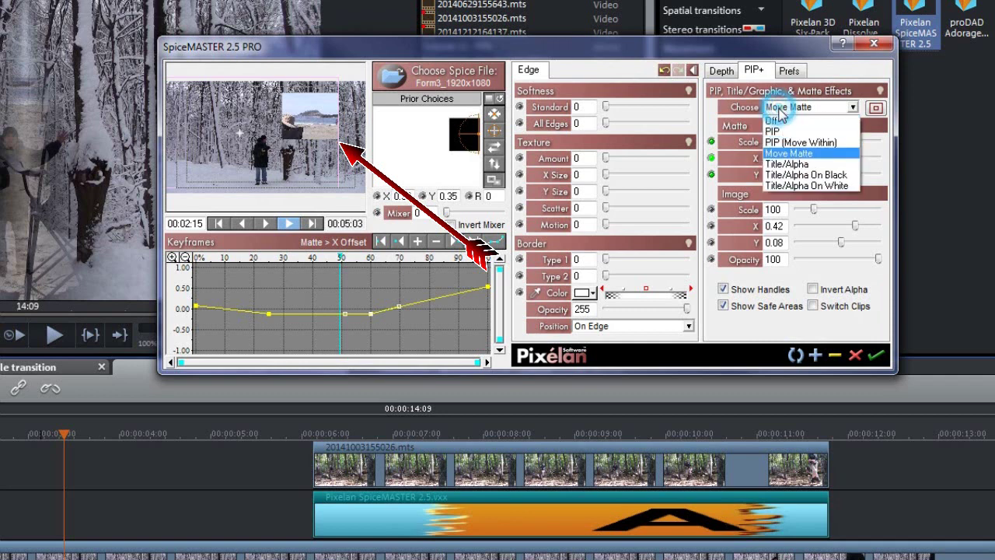
{"action": "left_click", "coordinate": [781, 144]}
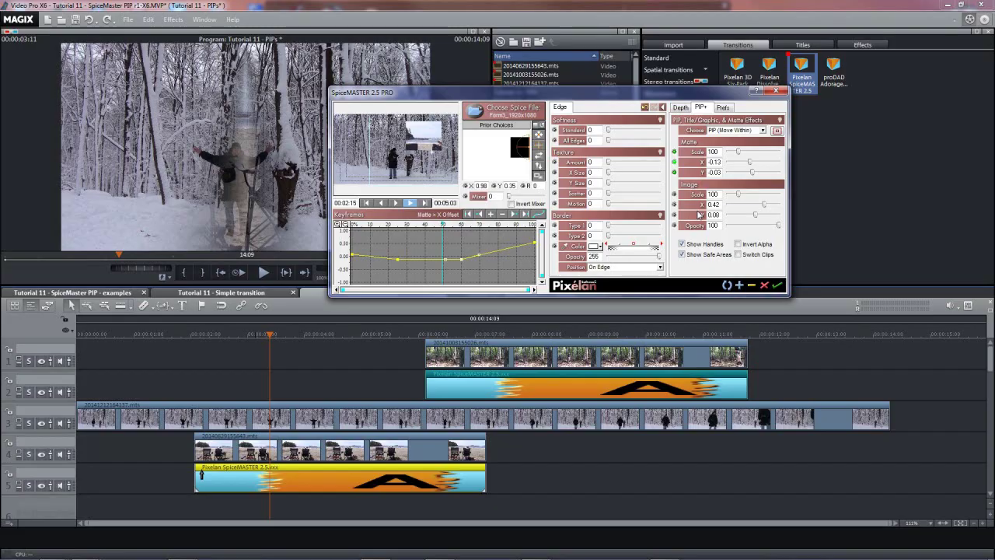
Confirm the inset effect, preview it on the timeline, and reopen its SpiceMaster settings
{"action": "left_click", "coordinate": [776, 285]}
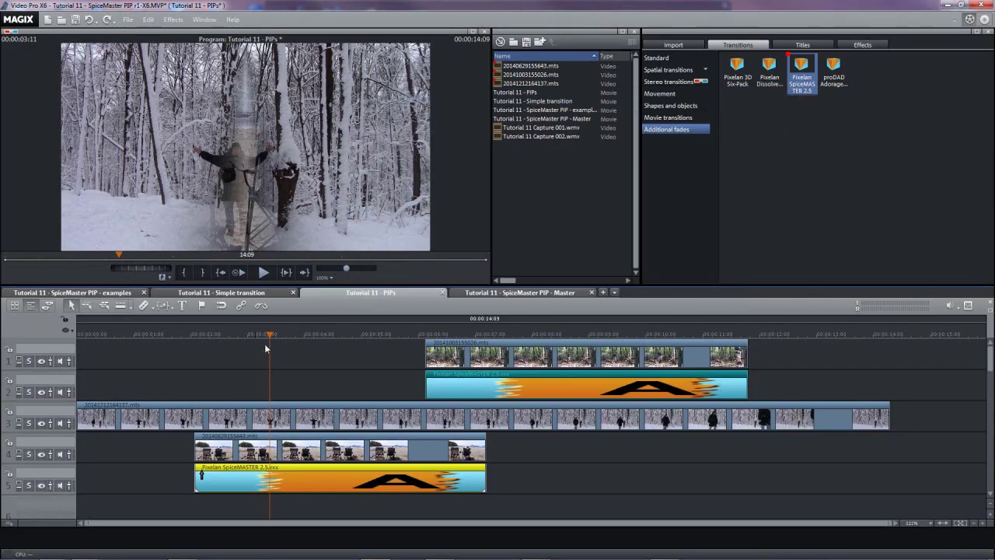
{"action": "left_click", "coordinate": [378, 334]}
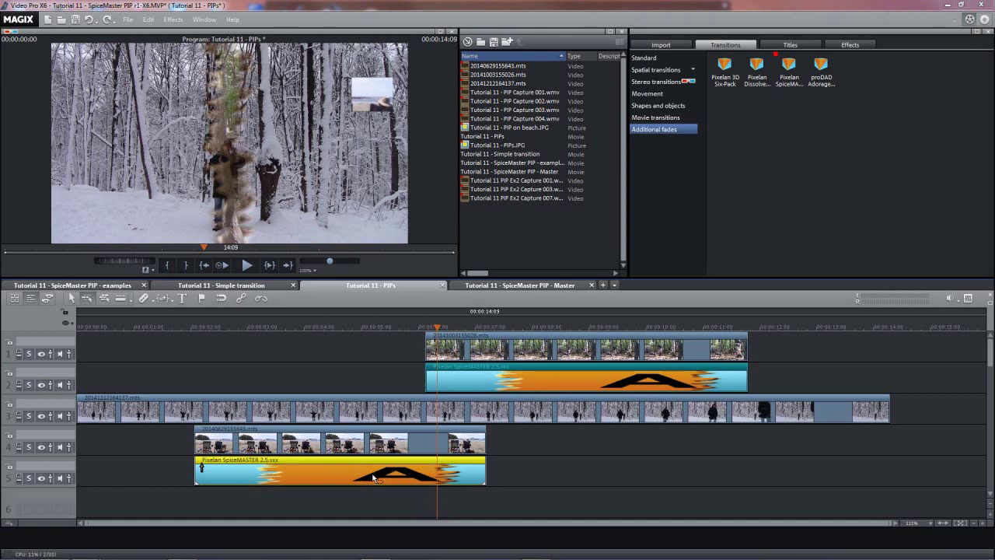
{"action": "double_click", "coordinate": [374, 477]}
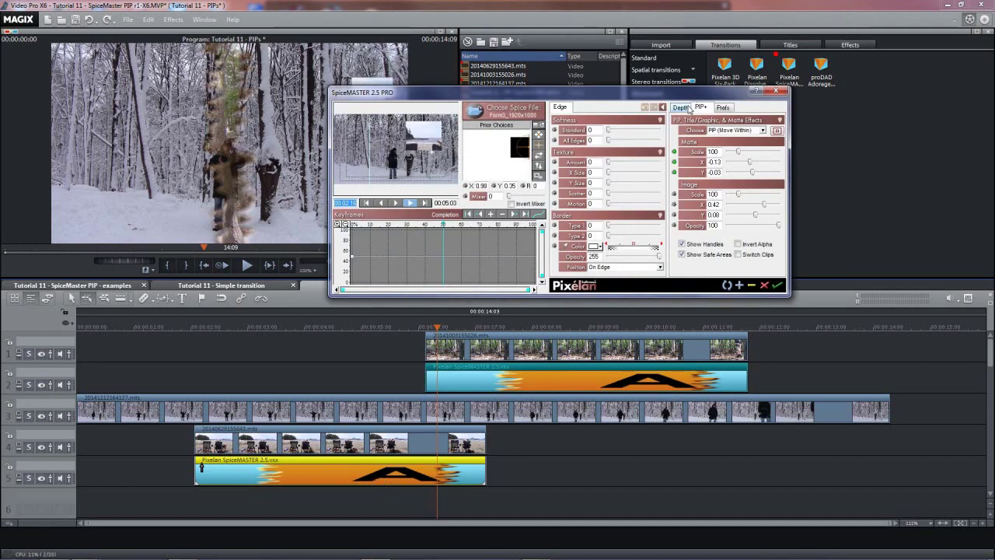
Give the beach inset a Pillow 6 bevel with the bevel style set to In
{"action": "left_click", "coordinate": [688, 109]}
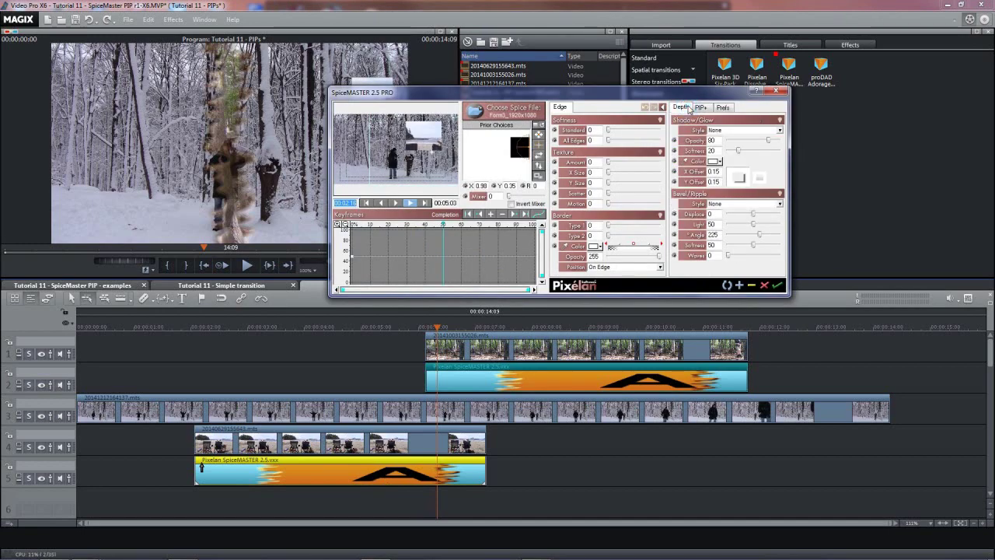
{"action": "left_click", "coordinate": [780, 194]}
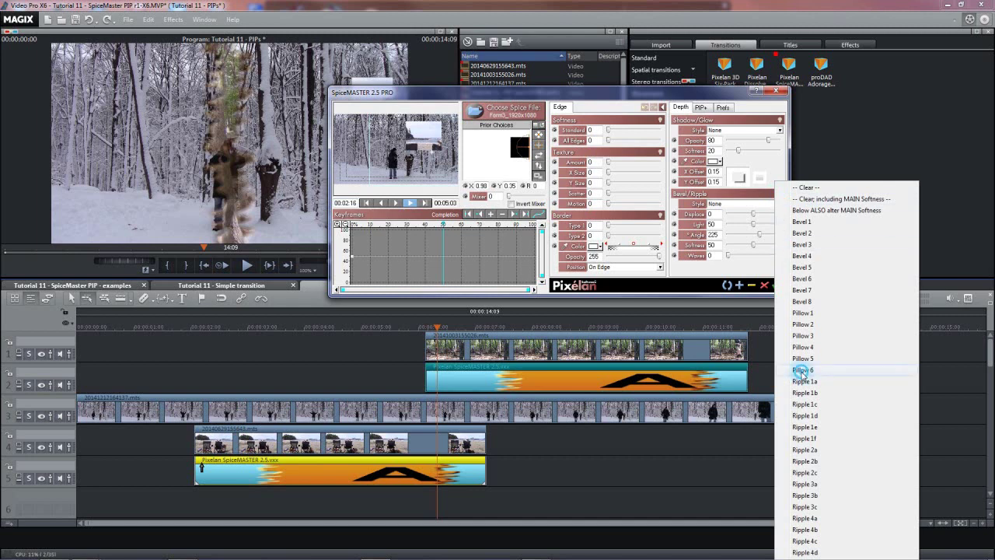
{"action": "left_click", "coordinate": [801, 370]}
{"action": "left_click", "coordinate": [780, 205]}
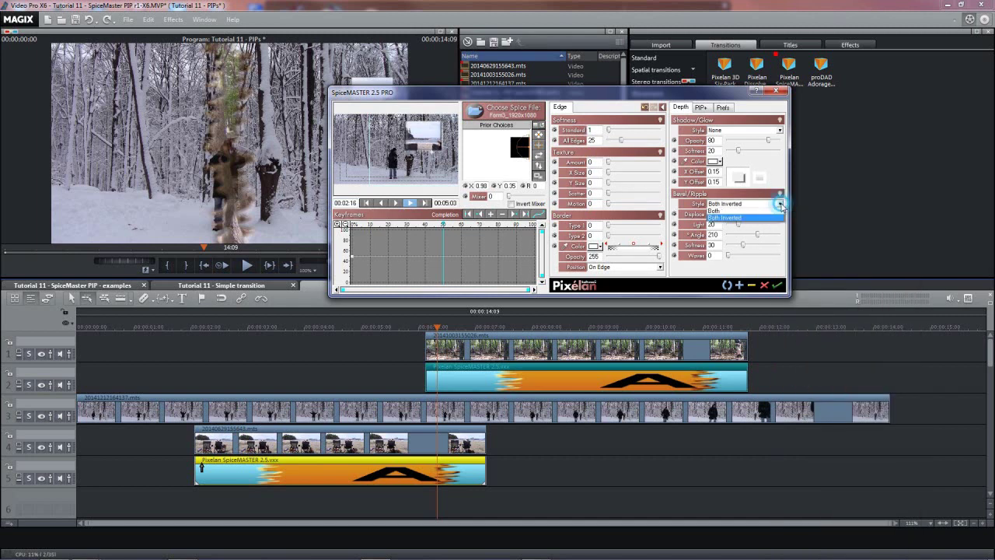
{"action": "left_click", "coordinate": [745, 223]}
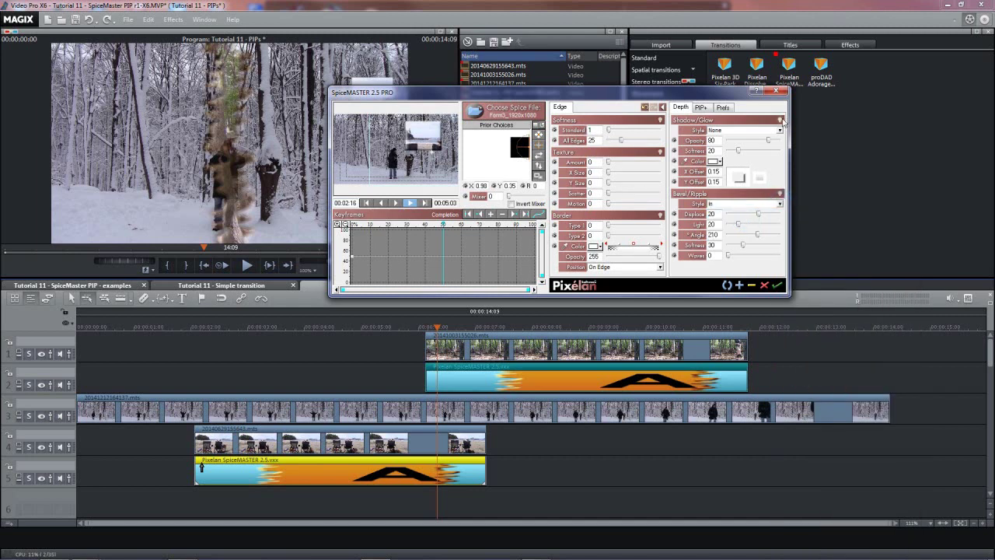
Add a Glow Yellow 2 Medium glow at opacity 80 with 0.15 X and Y offset
{"action": "left_click", "coordinate": [781, 120]}
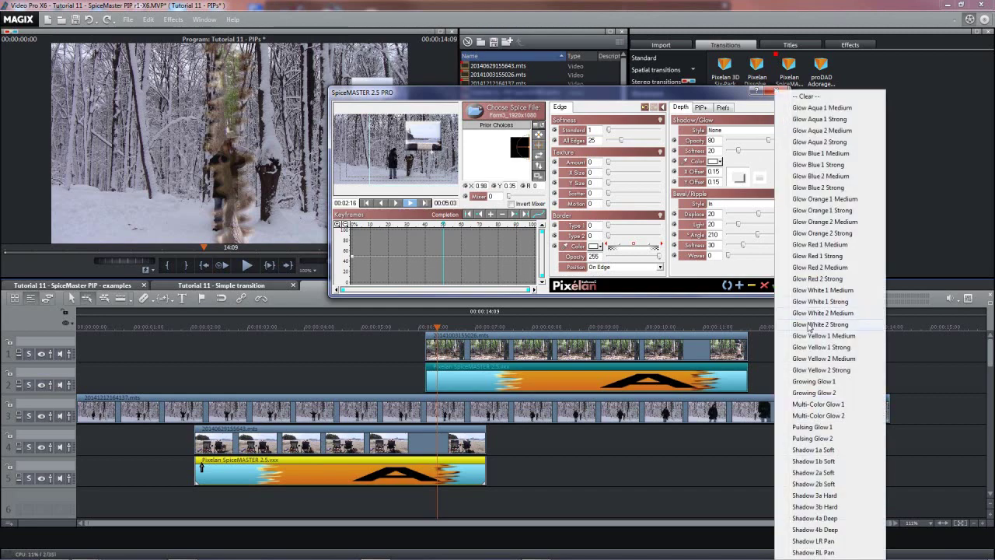
{"action": "left_click", "coordinate": [811, 358]}
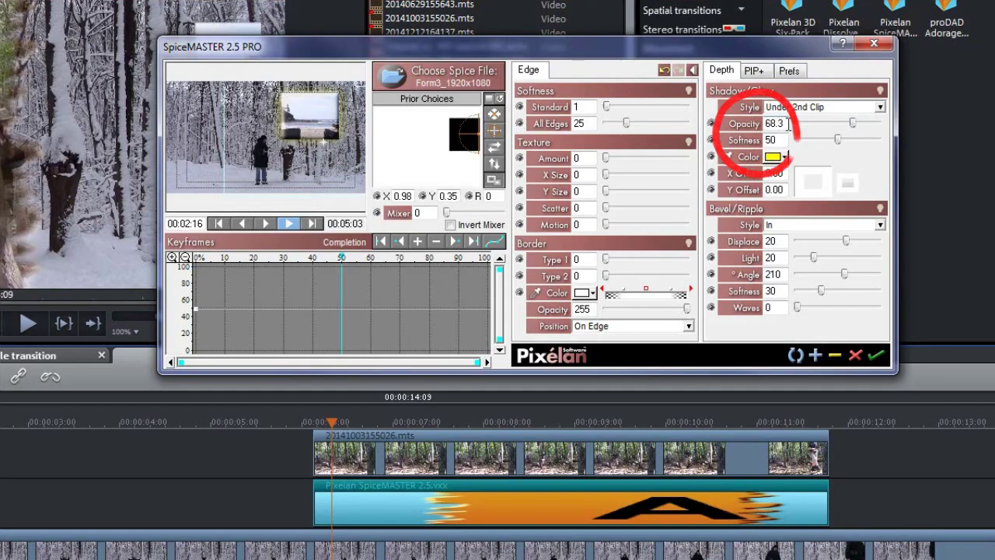
{"action": "left_click", "coordinate": [758, 124]}
{"action": "type", "text": "80"}
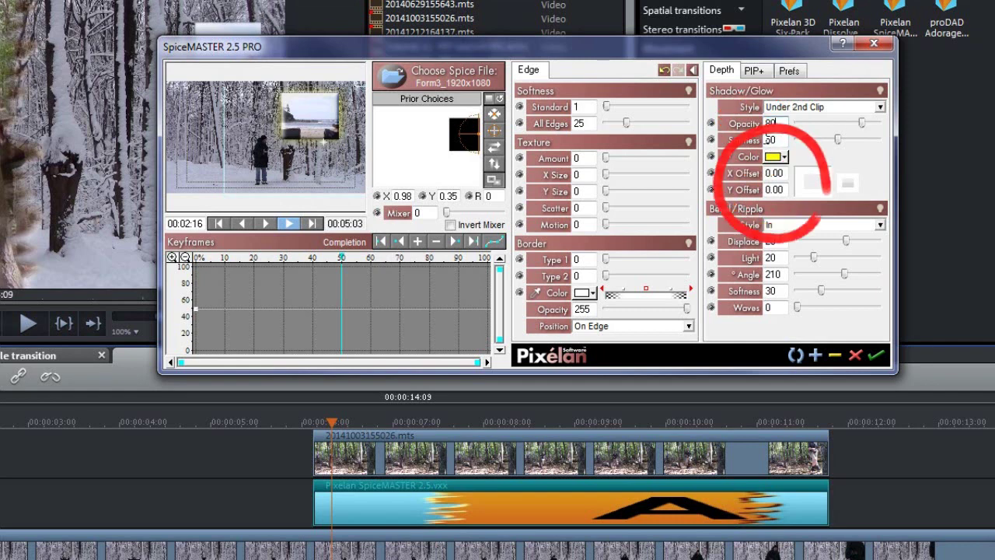
{"action": "left_click_drag", "start_coordinate": [813, 183], "coordinate": [815, 188]}
{"action": "left_click", "coordinate": [745, 174]}
{"action": "type", "text": ".15"}
{"action": "left_click", "coordinate": [767, 191]}
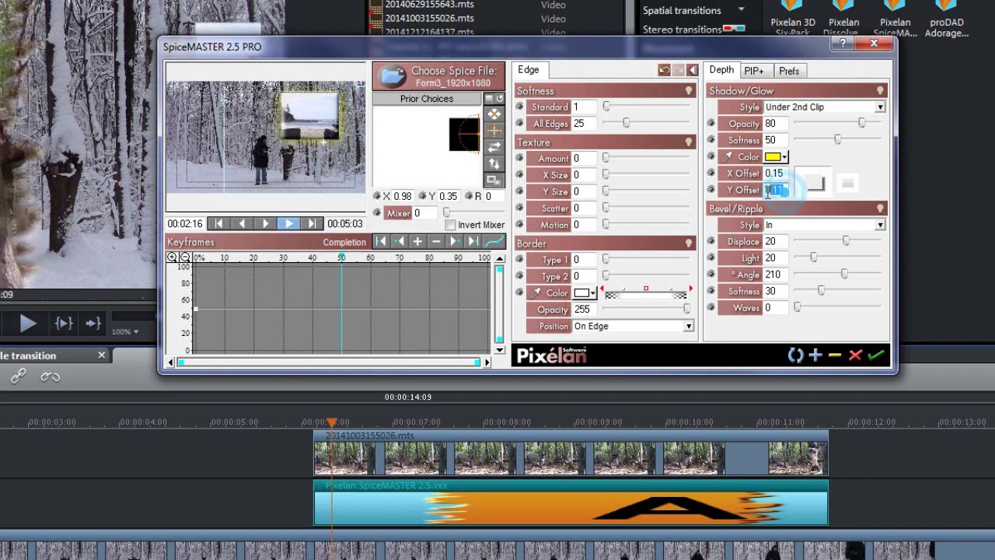
{"action": "type", "text": "0"}
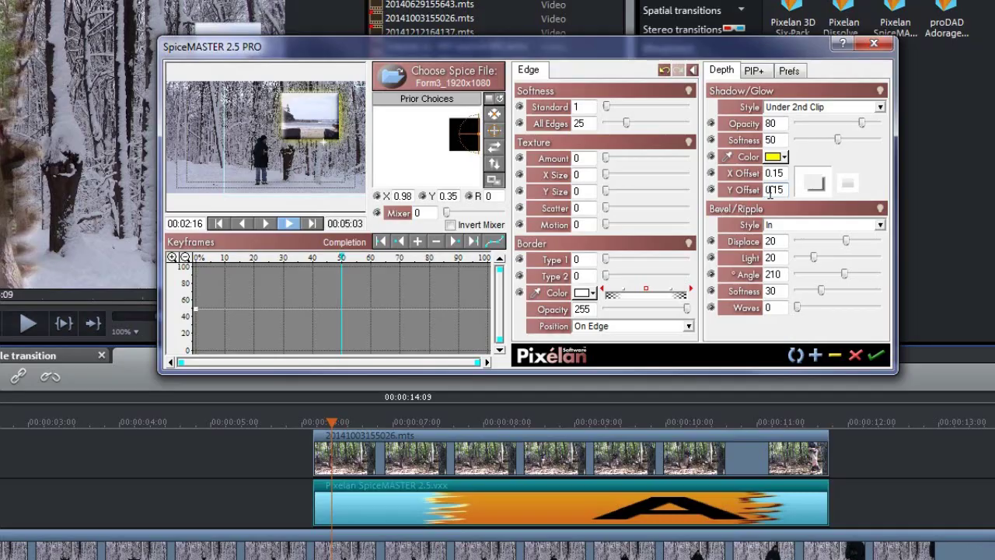
{"action": "type", "text": ".15"}
{"action": "left_click", "coordinate": [876, 355]}
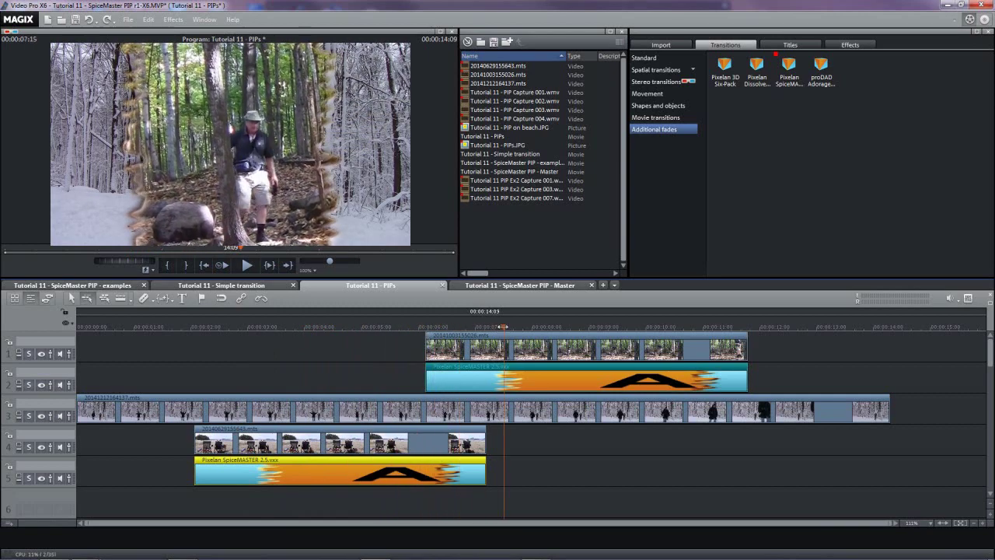
Scrub the timeline forward and shift the summer footage upward inside the Crack1 mask
{"action": "left_click_drag", "start_coordinate": [503, 328], "coordinate": [706, 324]}
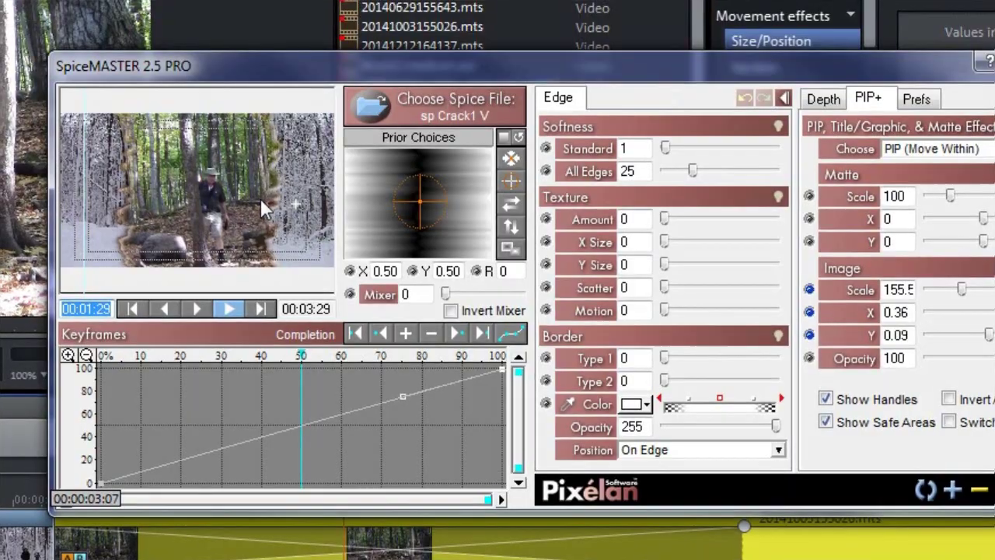
{"action": "left_click_drag", "start_coordinate": [298, 201], "coordinate": [303, 178]}
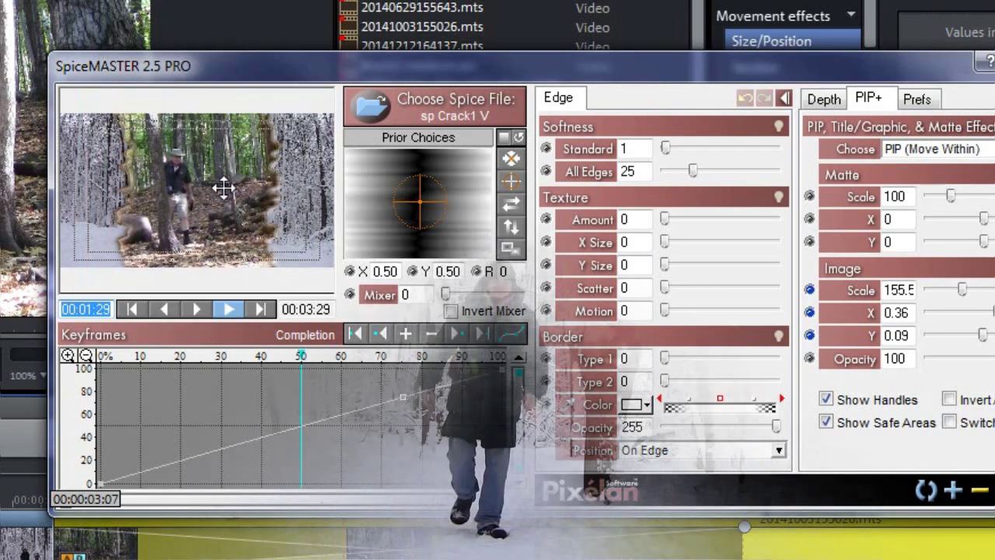